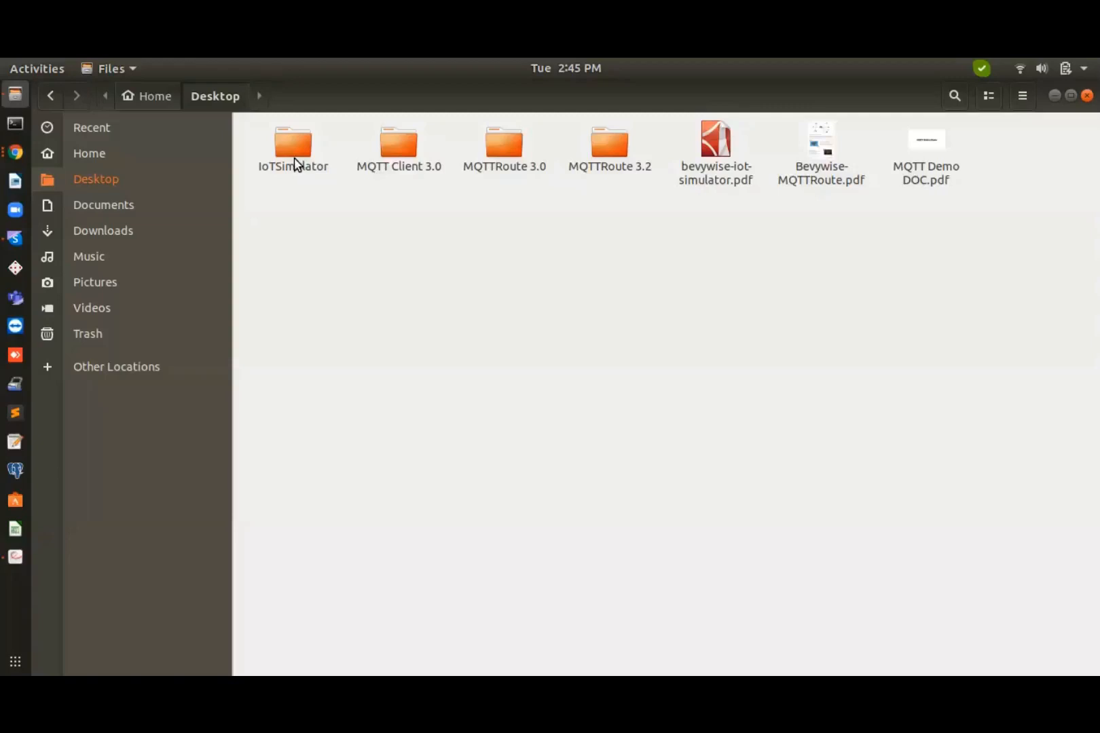
# Open a maximized Terminal in the IoTSimulator folder and move into bin/
pyautogui.click(294, 158)
pyautogui.rightClick(294, 157)
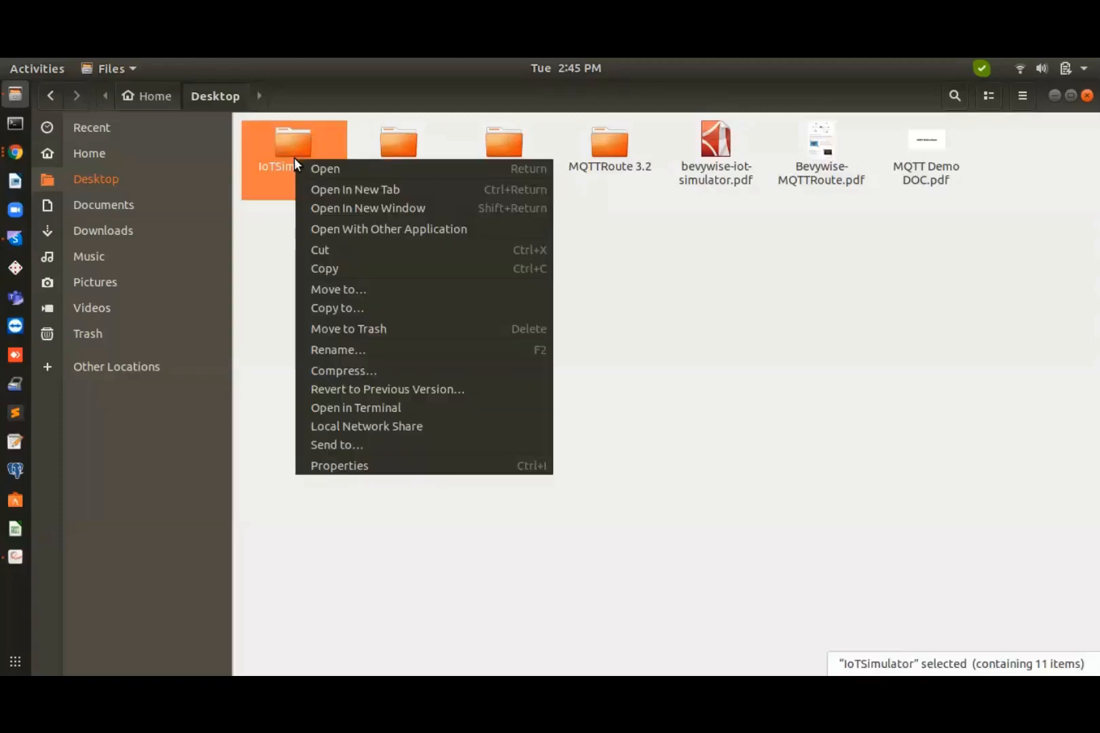
pyautogui.click(415, 406)
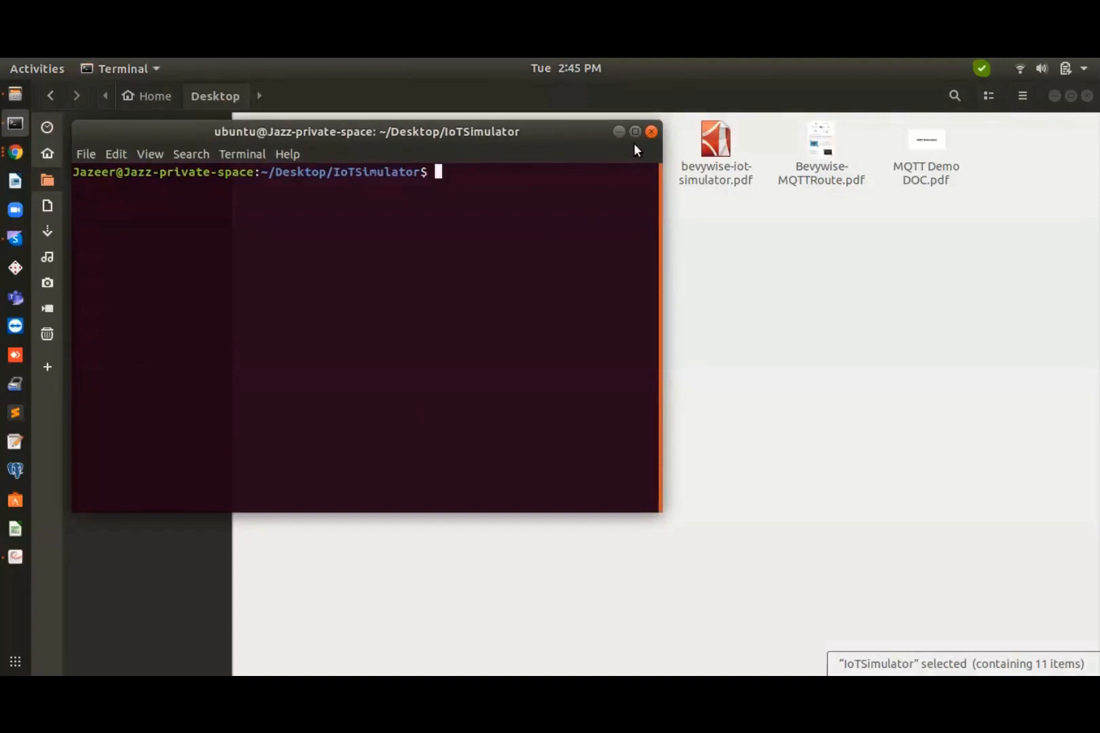
pyautogui.click(634, 133)
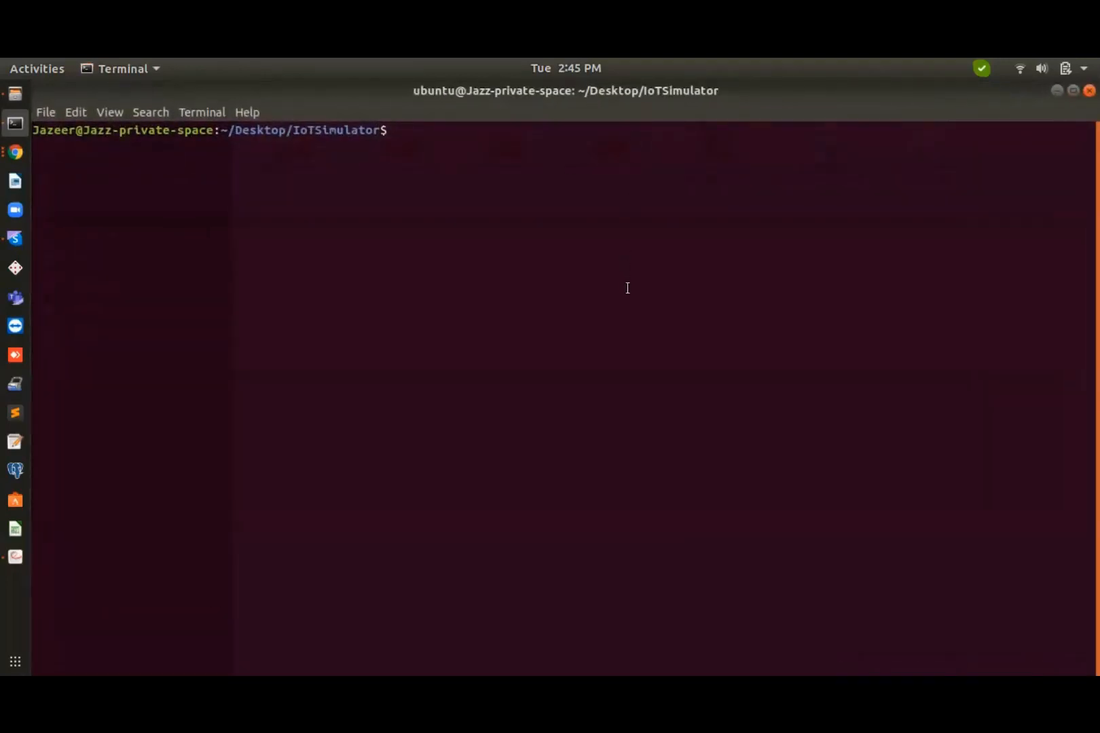
pyautogui.write('sh run')
pyautogui.press('BackSpace')
pyautogui.press('BackSpace')
pyautogui.press('BackSpace')
pyautogui.press('BackSpace')
pyautogui.press('BackSpace')
pyautogui.press('BackSpace')
pyautogui.write('cd bin/')
pyautogui.press('Return')
# Start and stop runbroker.sh, then launch sh runsimulator.sh to open the simulator dashboard
pyautogui.write('sh runbroker.sh')
pyautogui.press('Return')
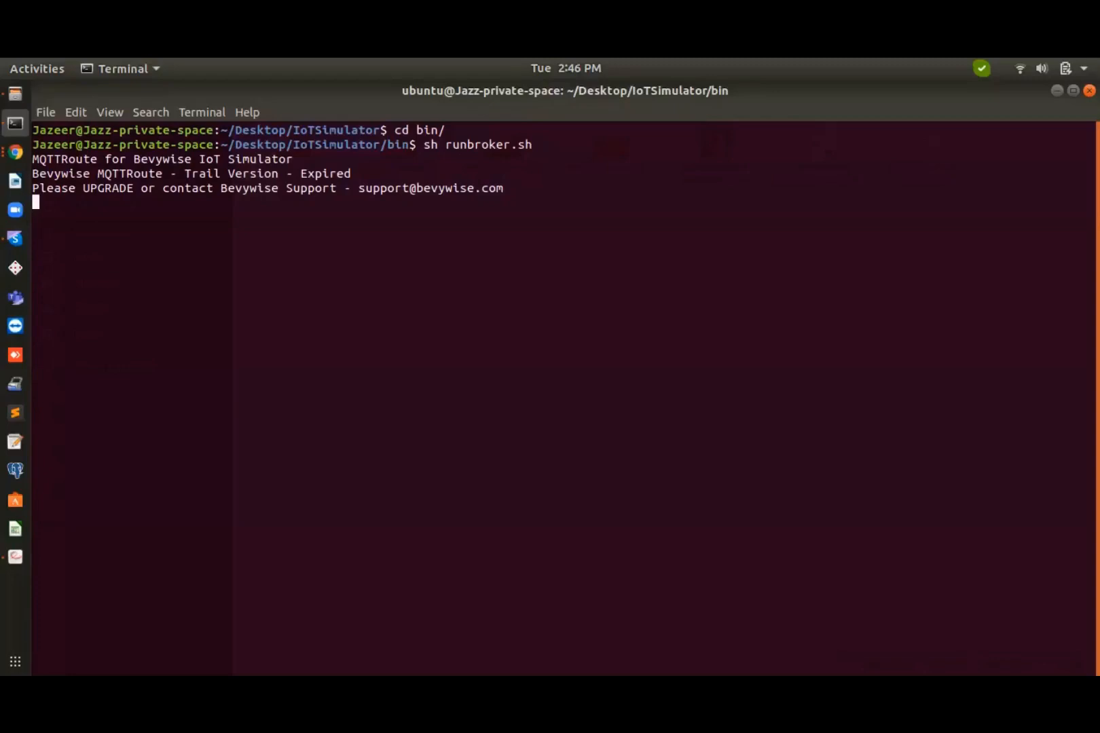
pyautogui.hotkey('ctrl', 'c')
pyautogui.write('sh')
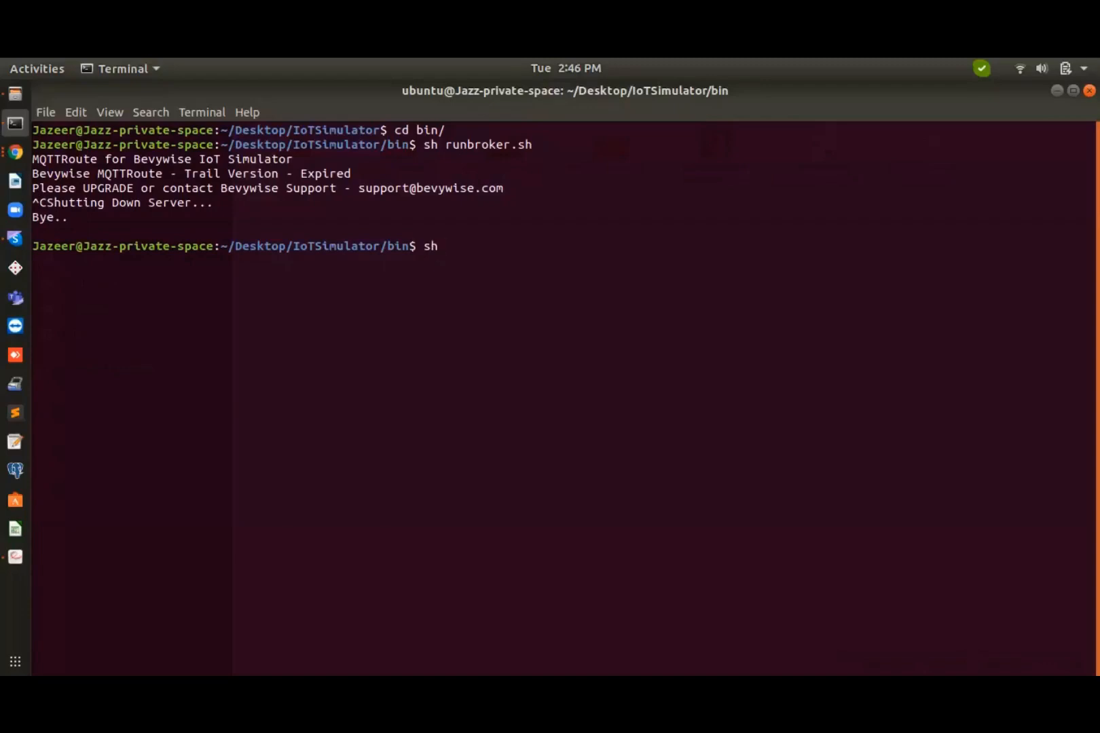
pyautogui.write(' runsimulator.sh')
pyautogui.press('Return')
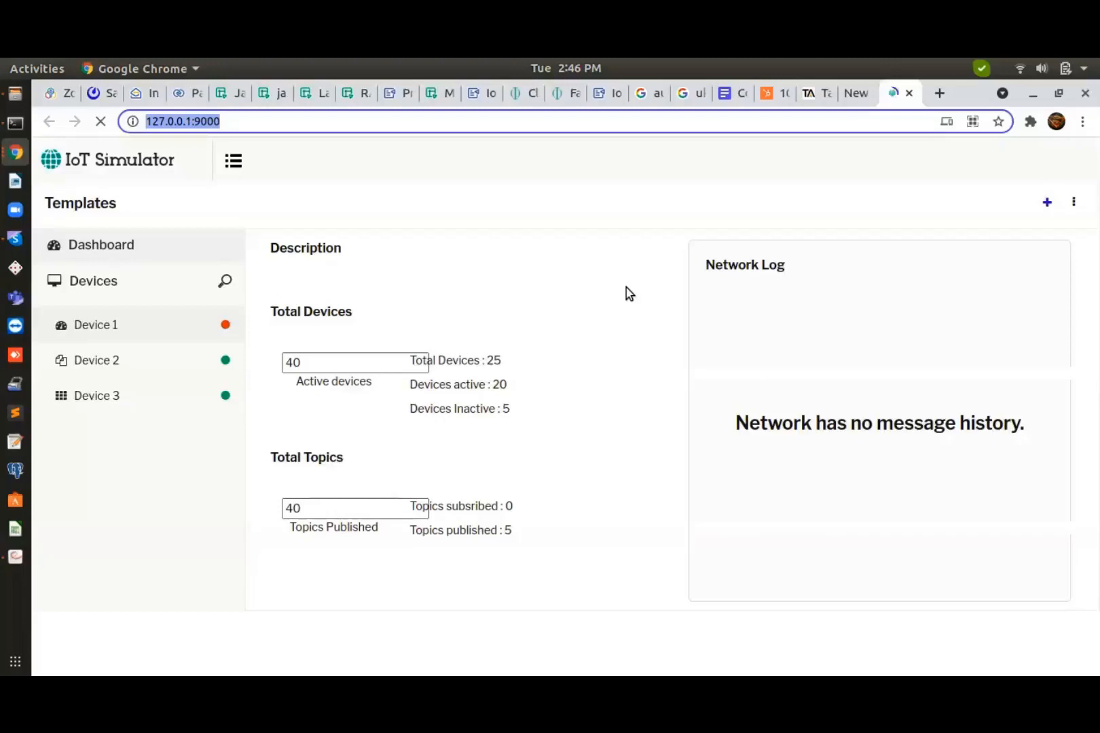
# Go back to the Desktop folder in Files and select the MQTTRoute 3.2 folder
pyautogui.click(567, 127)
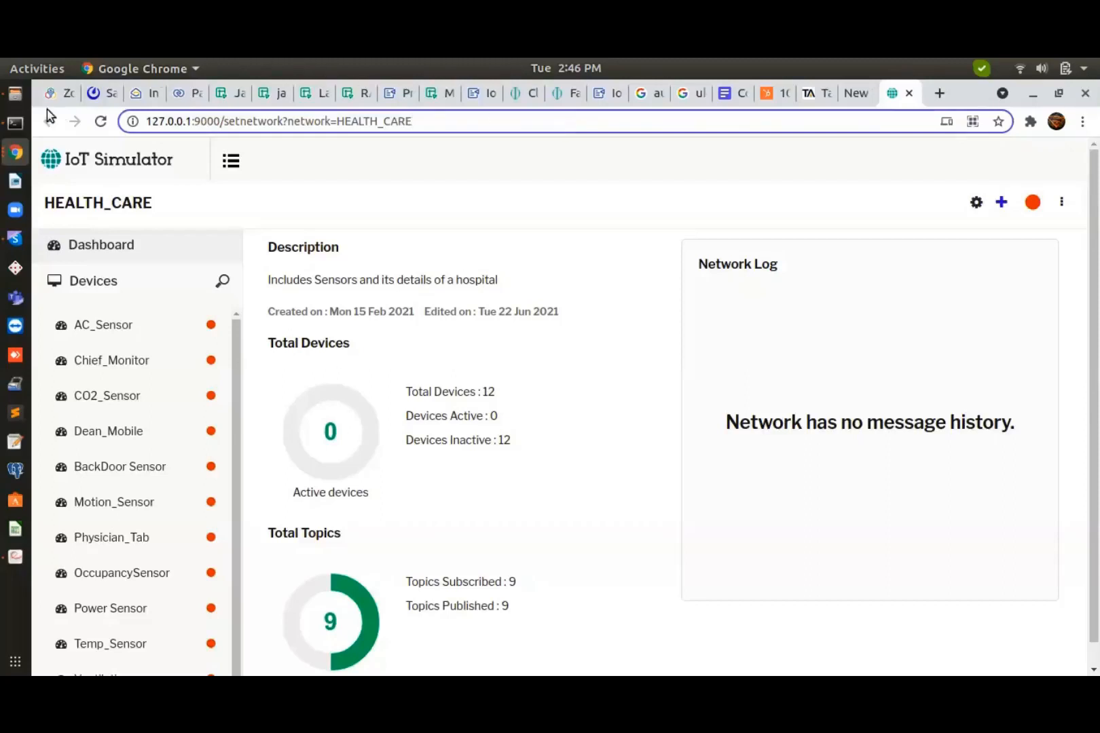
pyautogui.click(15, 95)
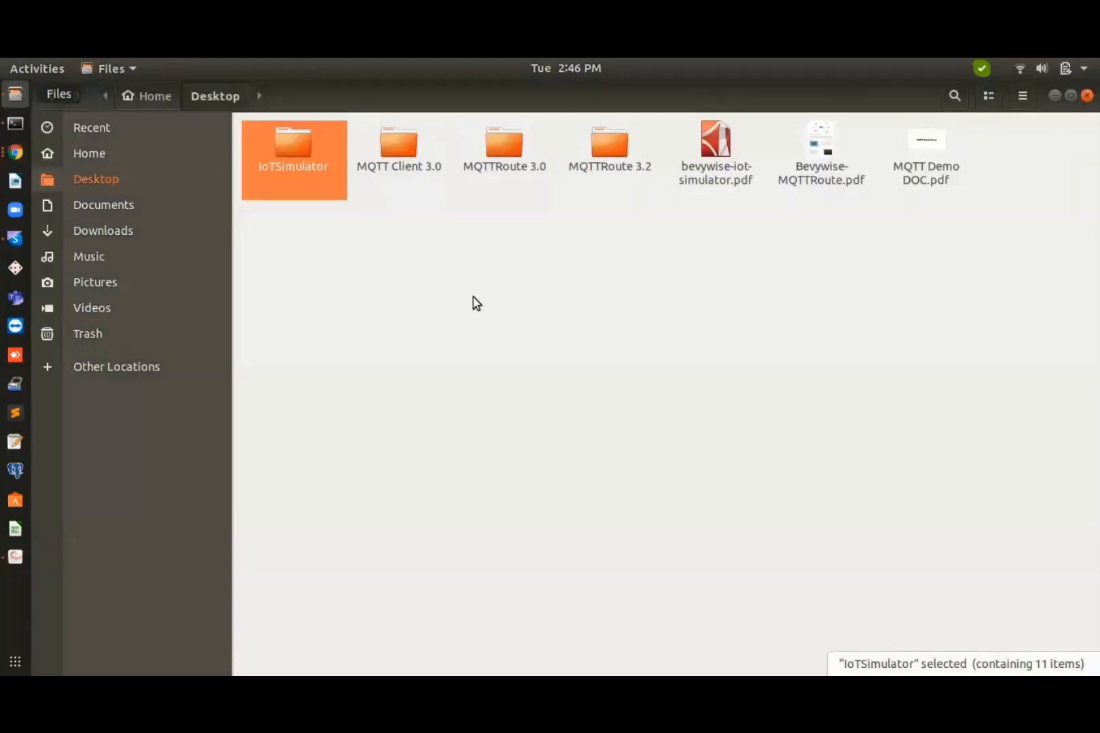
pyautogui.click(599, 163)
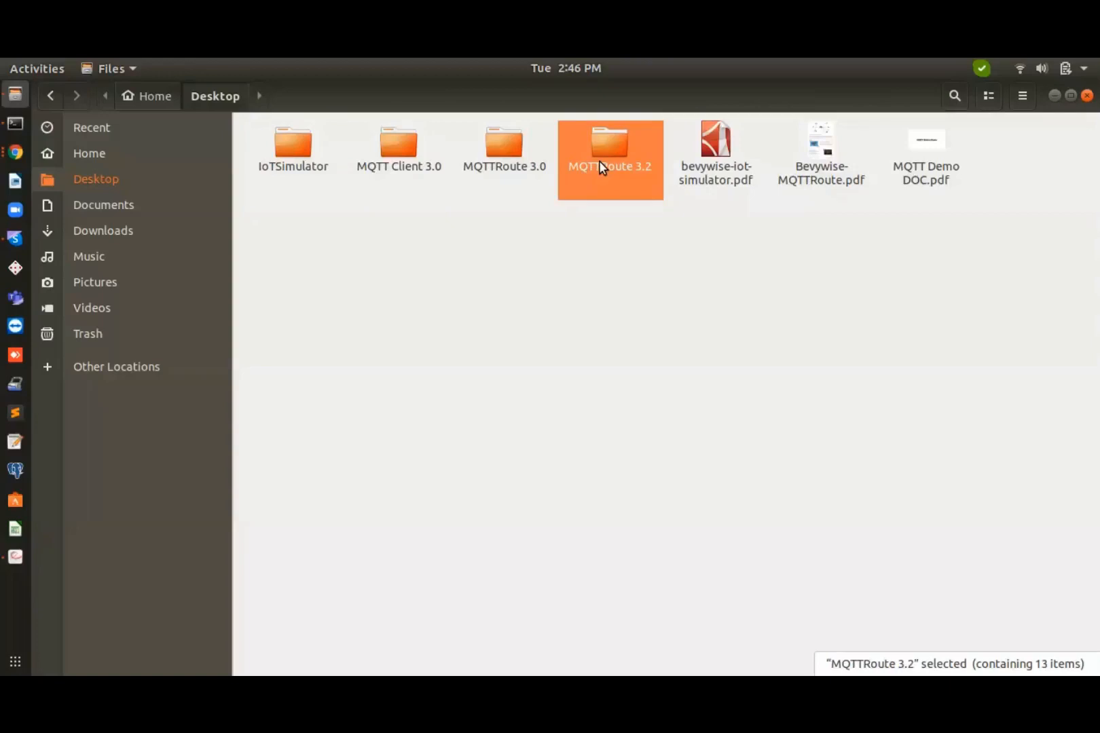
# Open a Terminal in MQTTRoute 3.2, cd into bin/ and run sh runbroker.sh
pyautogui.rightClick(600, 165)
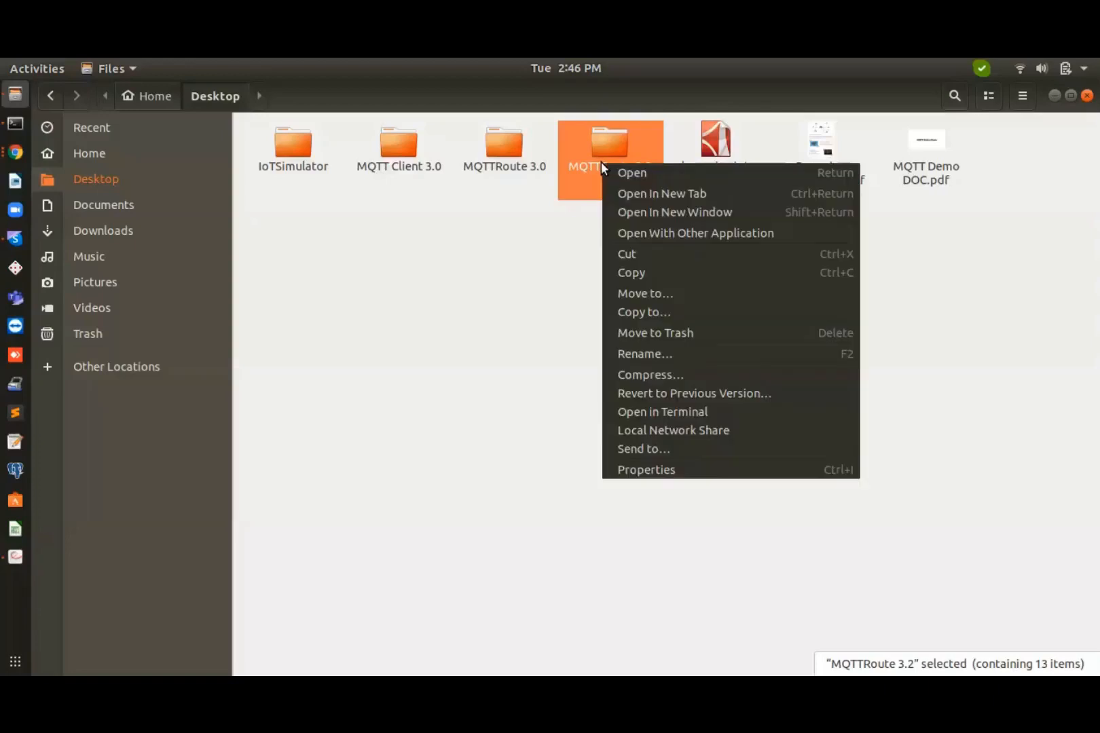
pyautogui.click(696, 414)
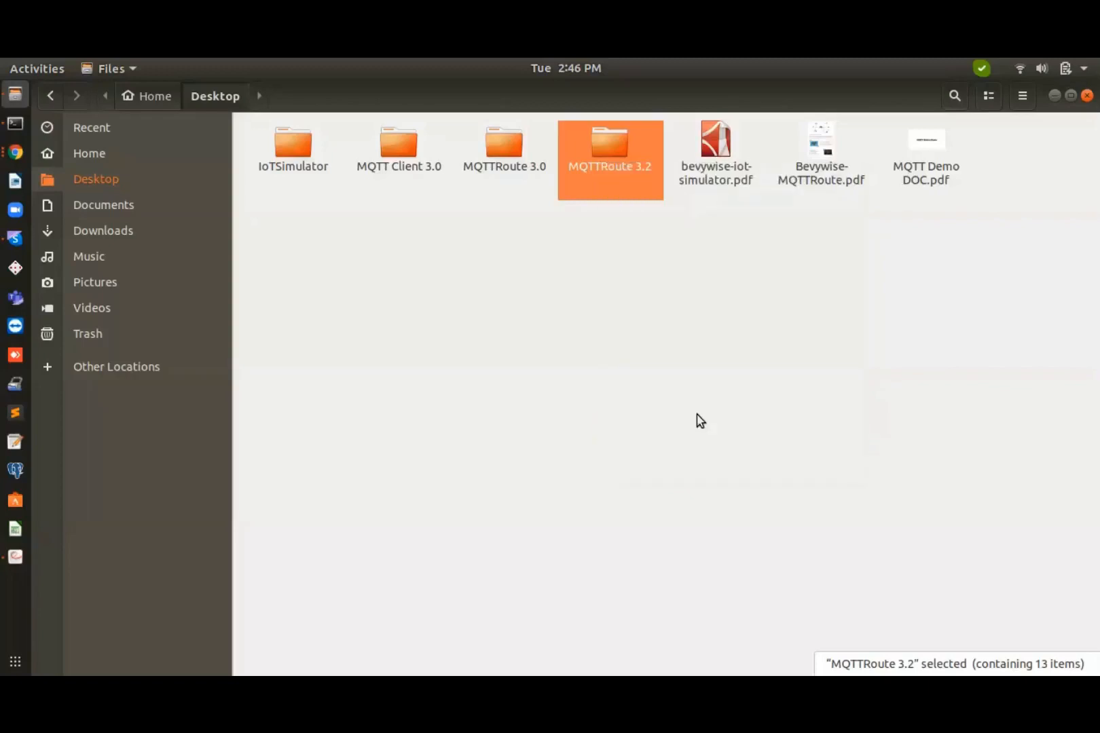
pyautogui.write('cd bin/')
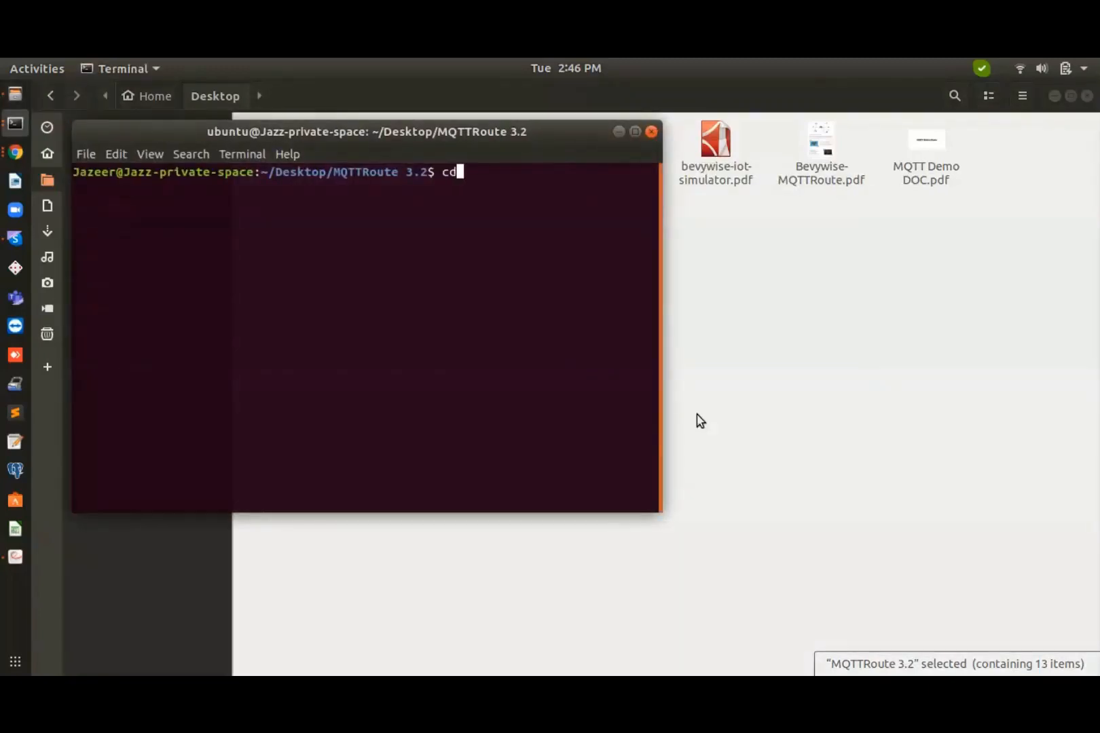
pyautogui.press('Return')
pyautogui.write('sh runbroker.sh')
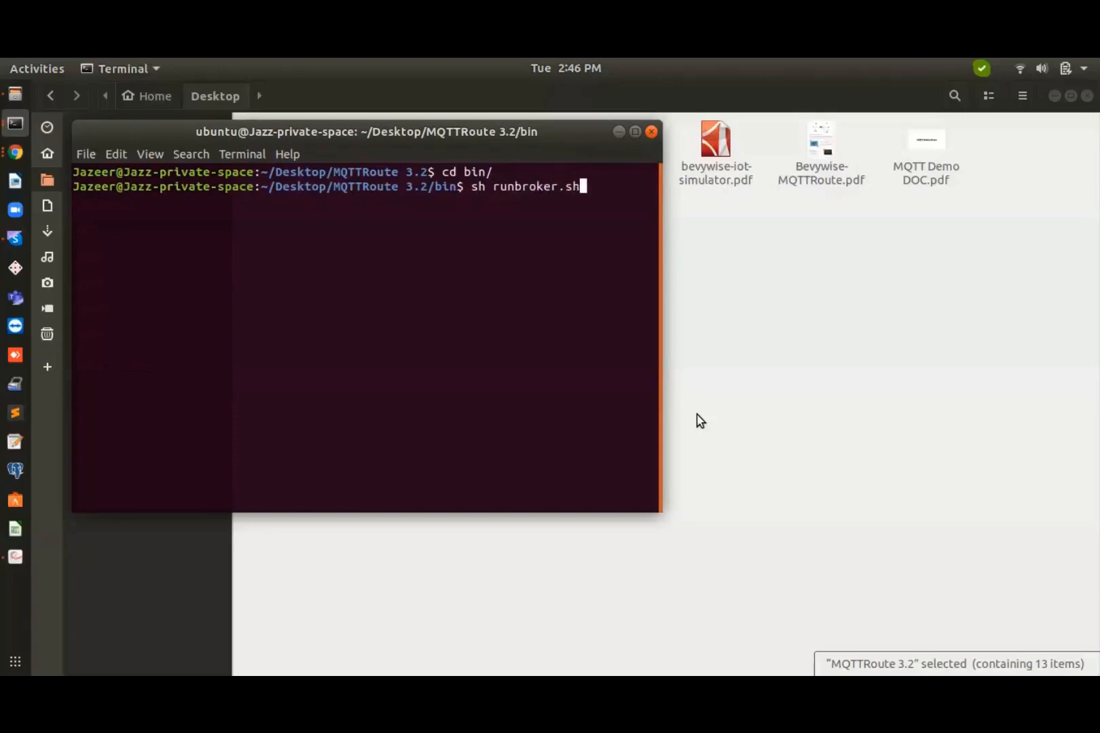
pyautogui.press('Return')
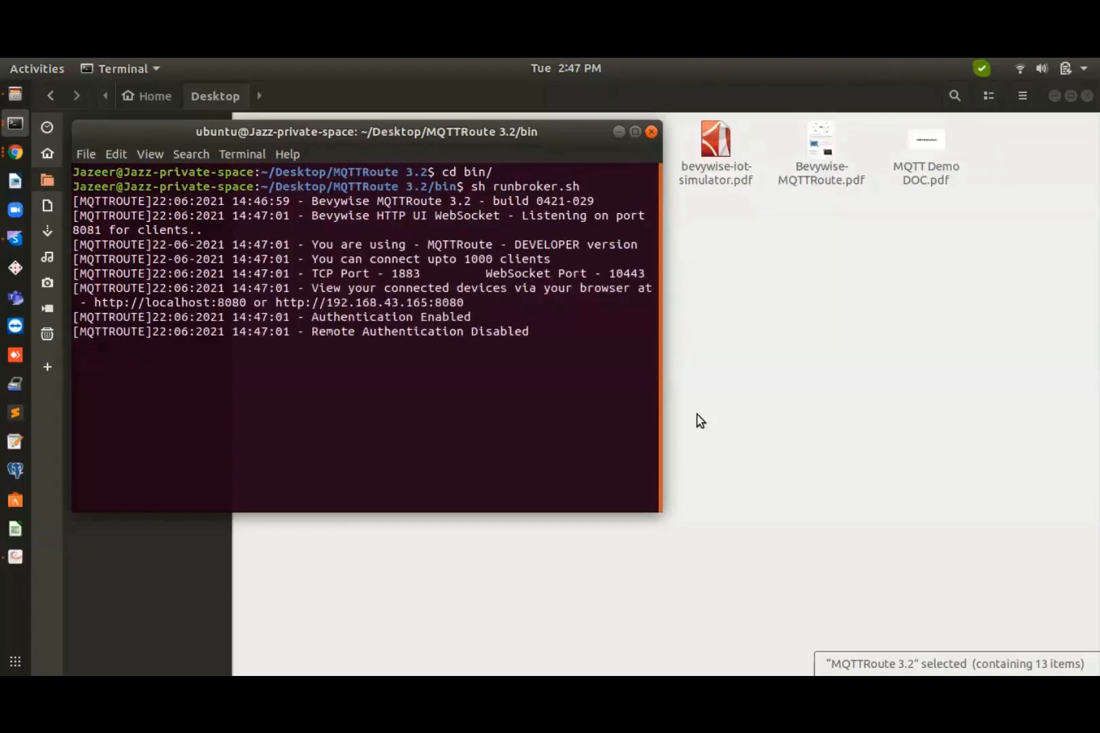
pyautogui.click(14, 153)
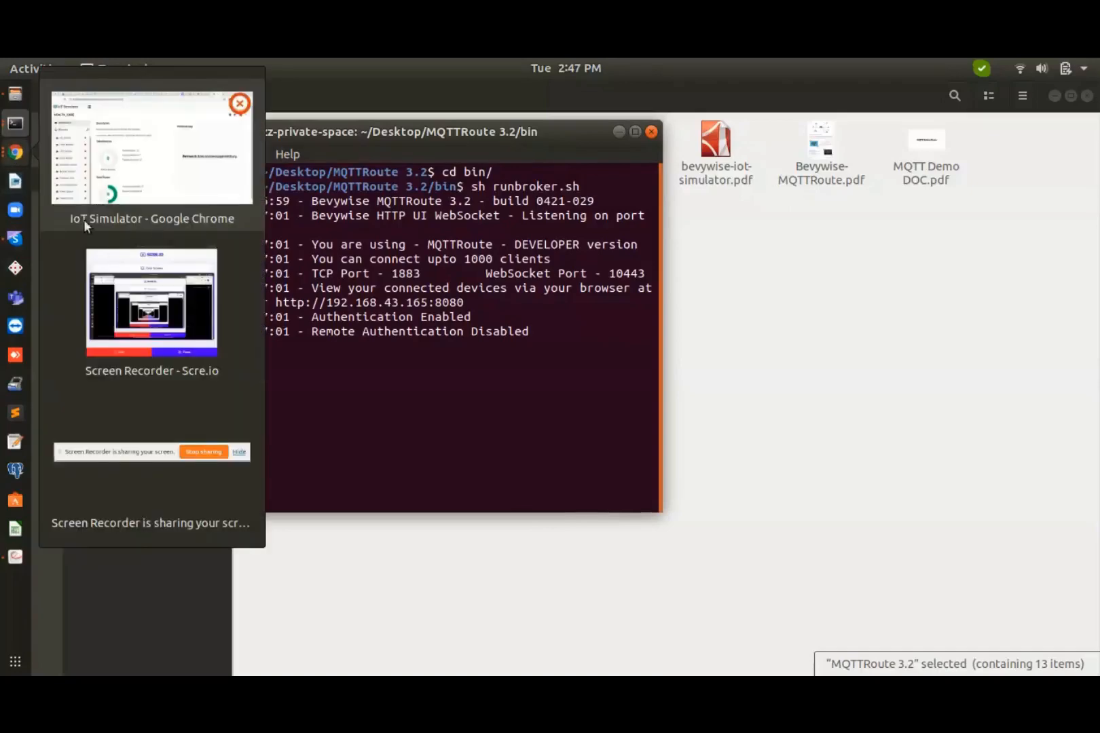
# Load the broker's web login page at localhost:8080 in a new Chrome tab
pyautogui.click(144, 146)
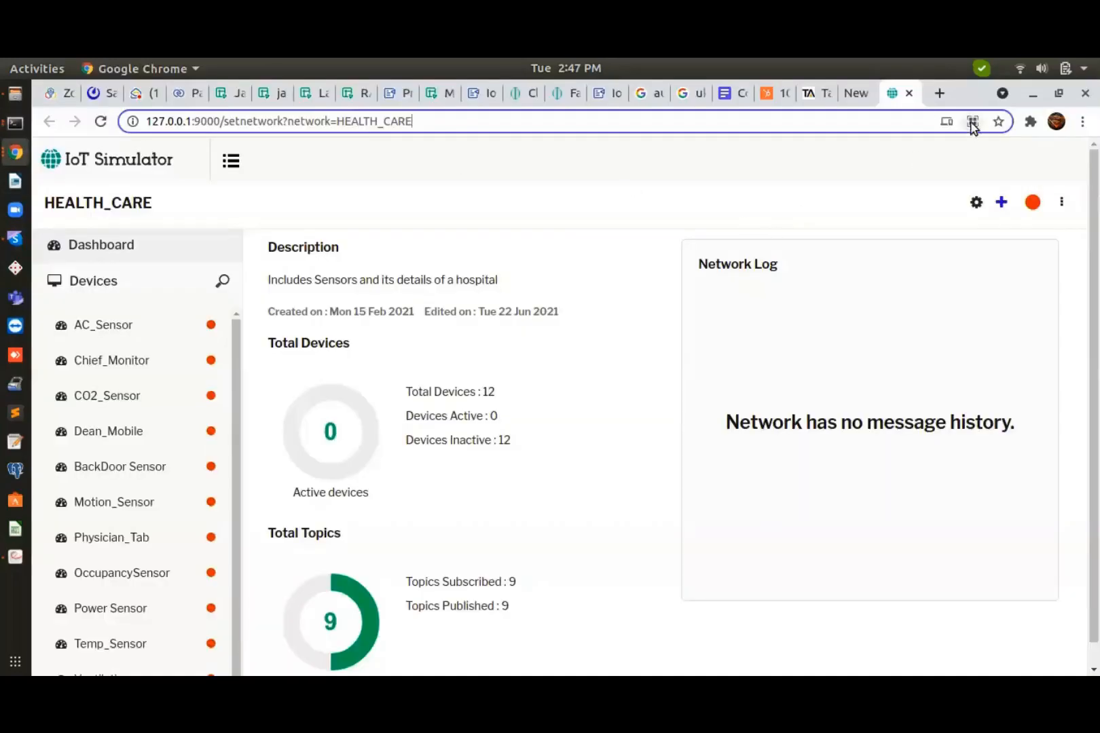
pyautogui.click(939, 93)
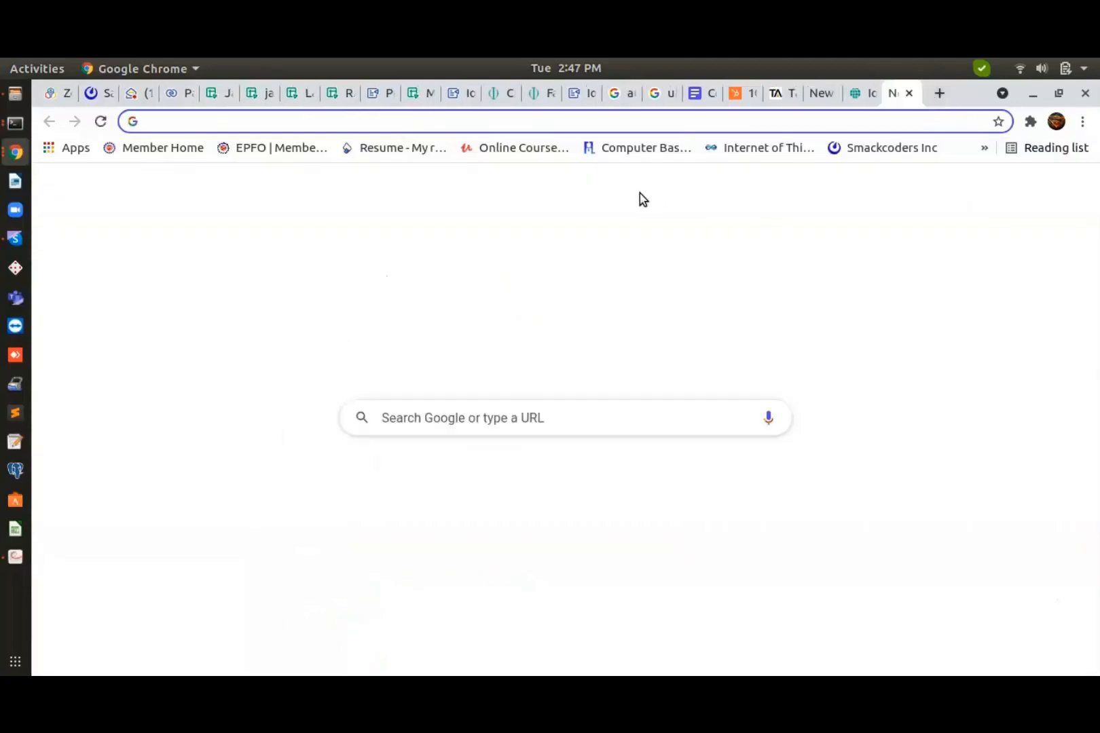
pyautogui.write('localhost:8080')
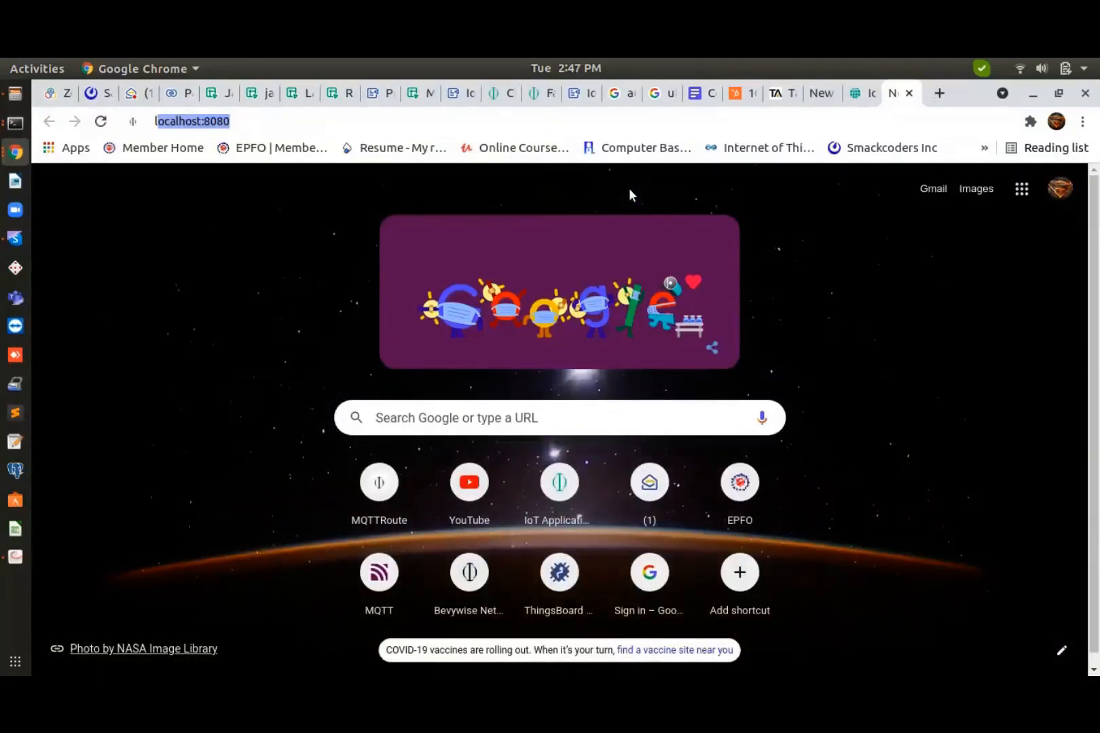
pyautogui.press('Right')
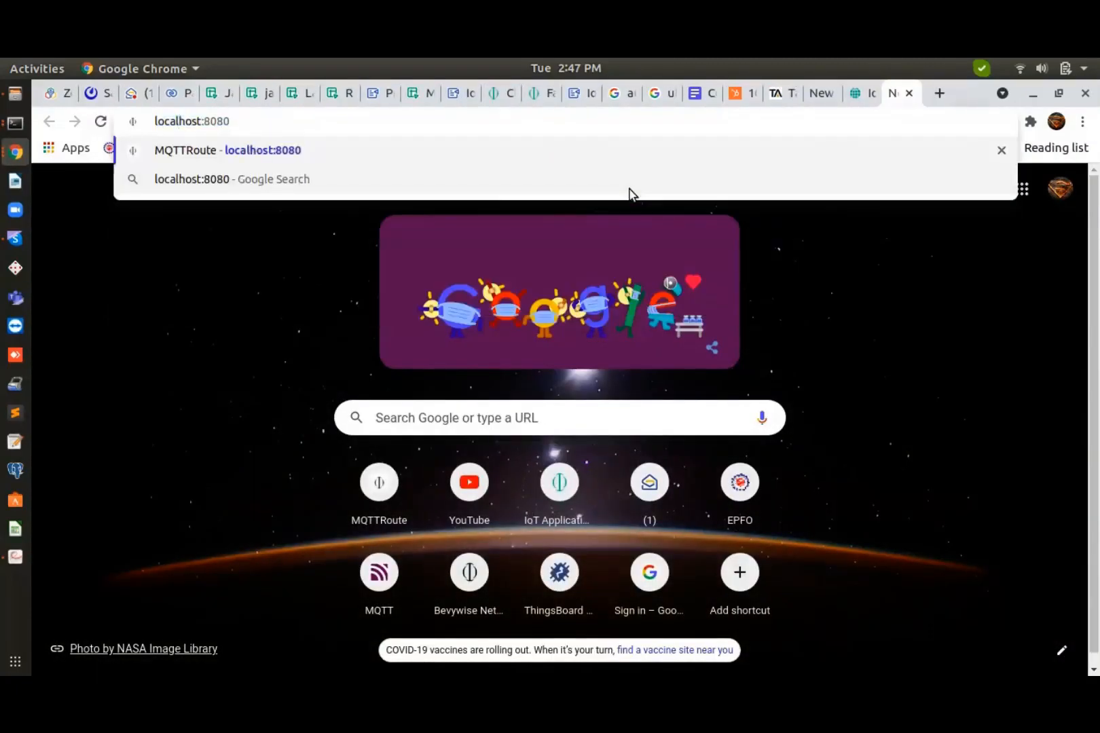
pyautogui.press('Return')
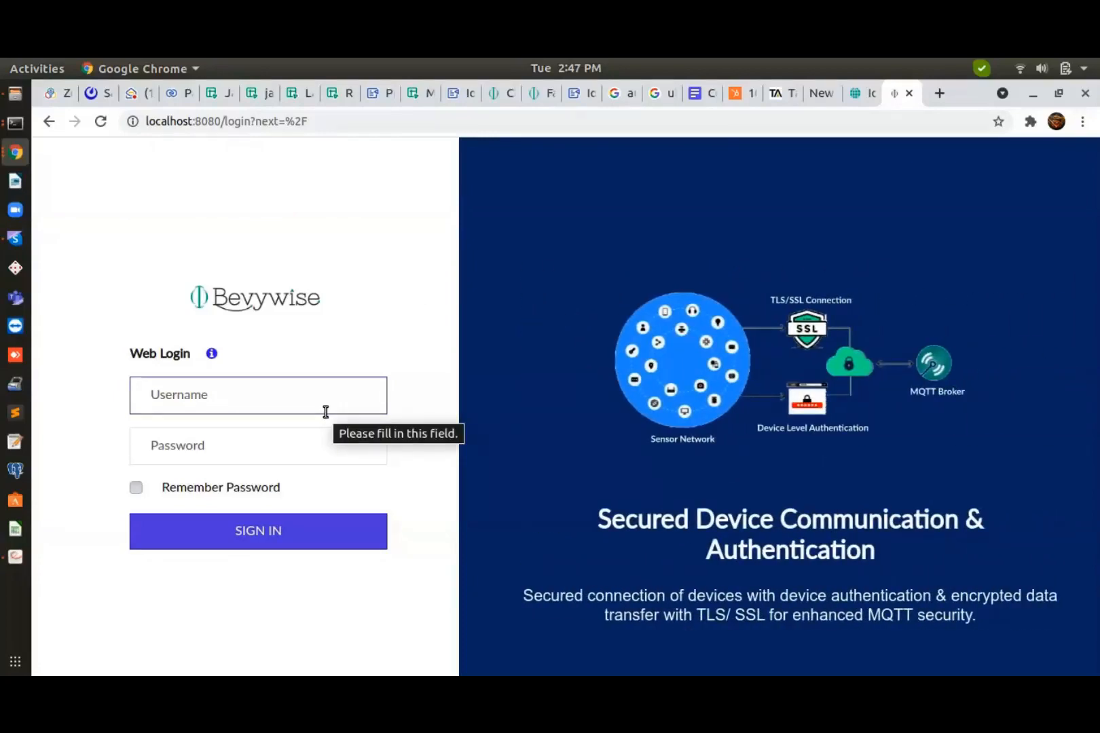
# Sign in with the admin username and password, then dismiss the password-check popup
pyautogui.write('admin')
pyautogui.press('Tab')
pyautogui.write('admin')
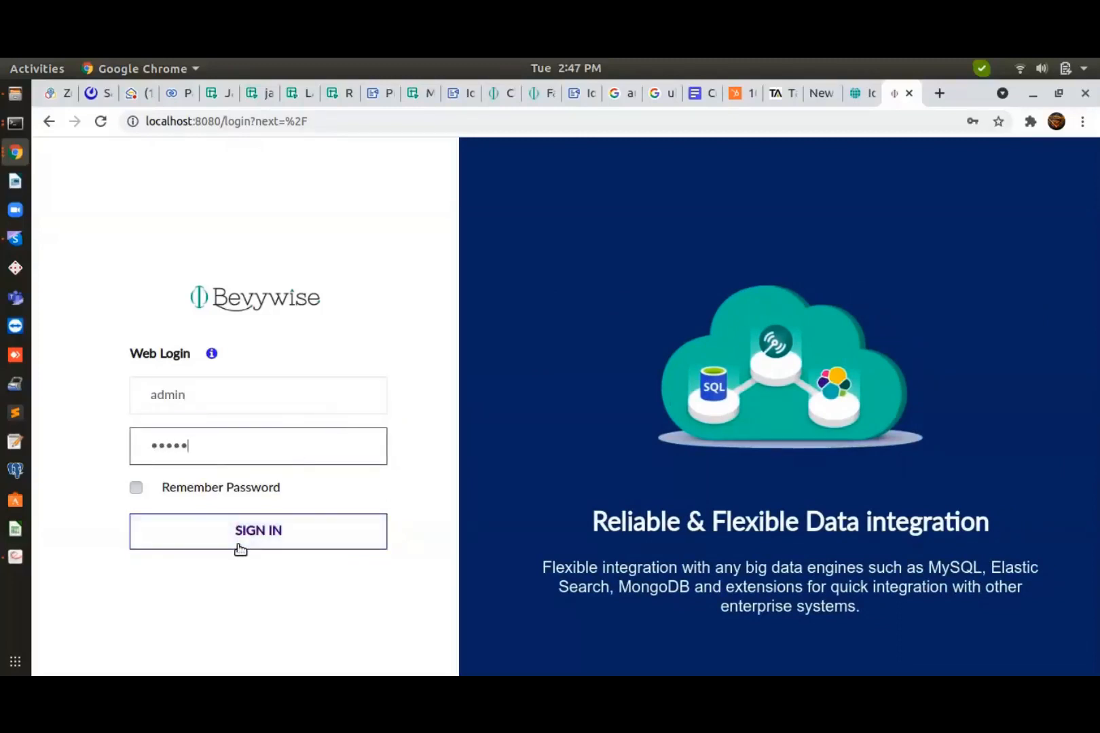
pyautogui.click(240, 549)
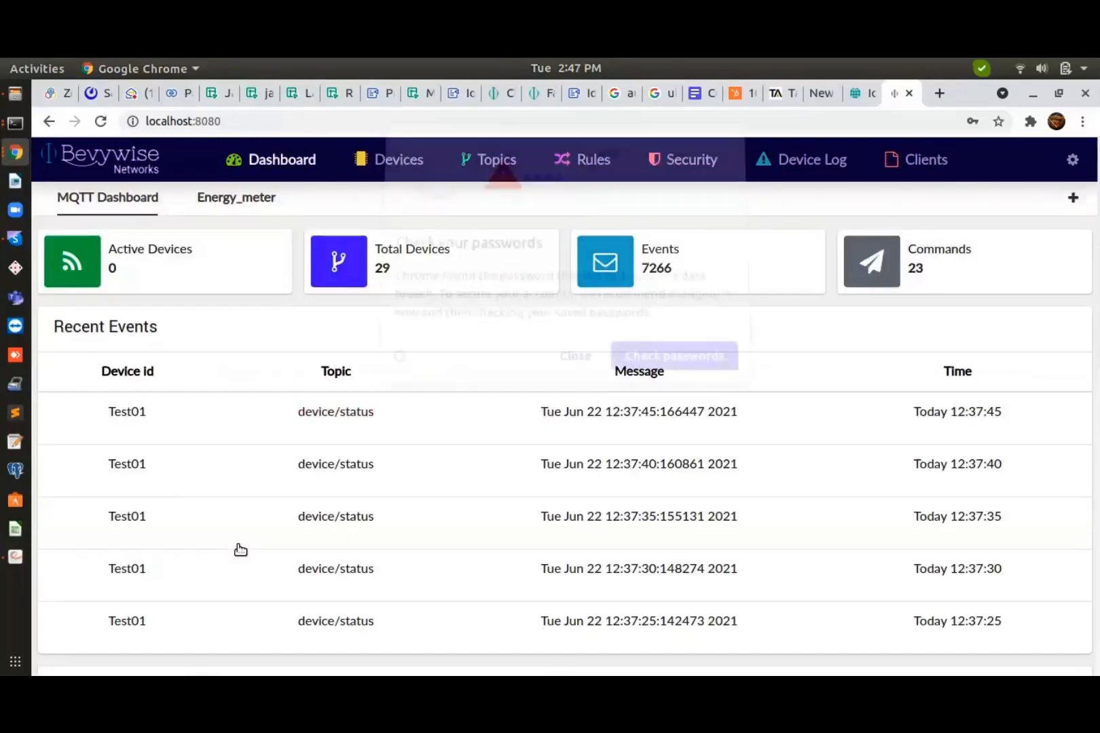
pyautogui.click(574, 363)
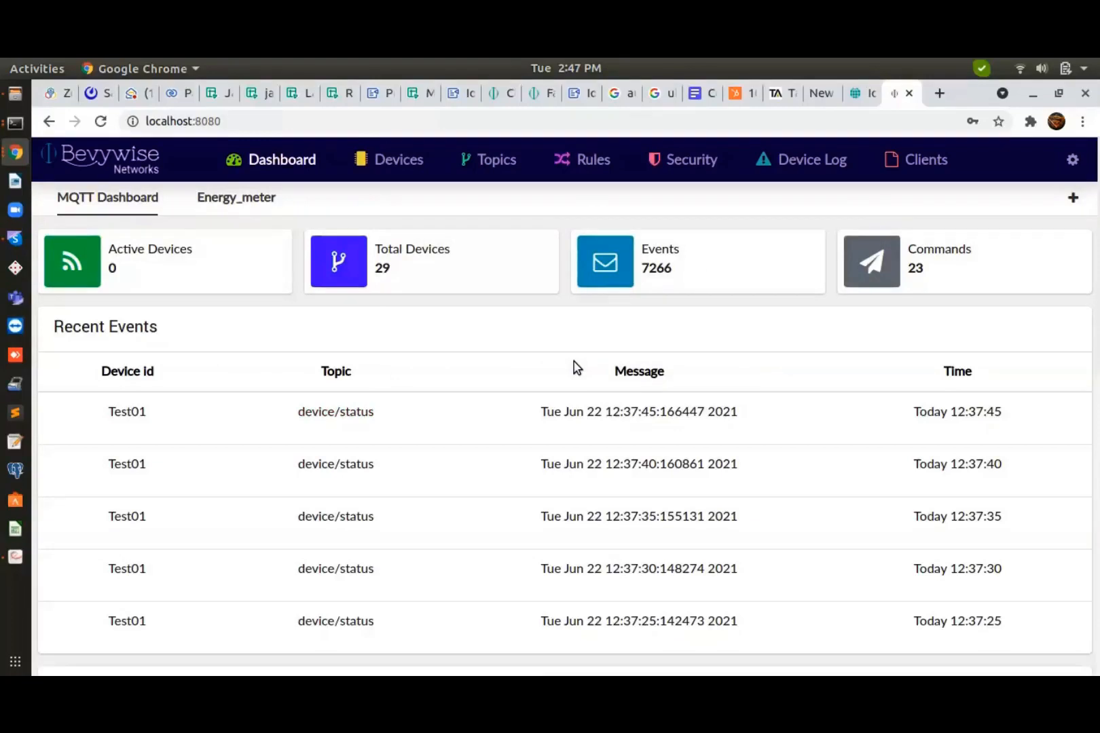
# Save the simulator's broker details (localhost, port 1883, TLS disabled) and acknowledge the confirmation
pyautogui.click(856, 97)
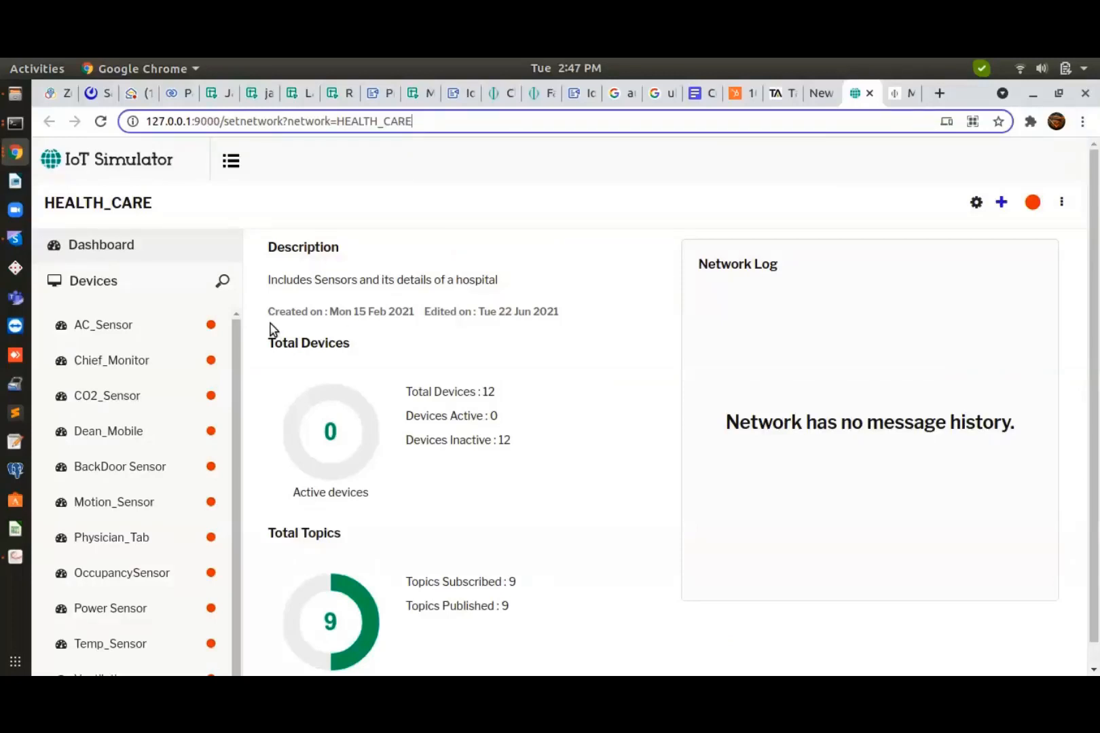
pyautogui.click(492, 182)
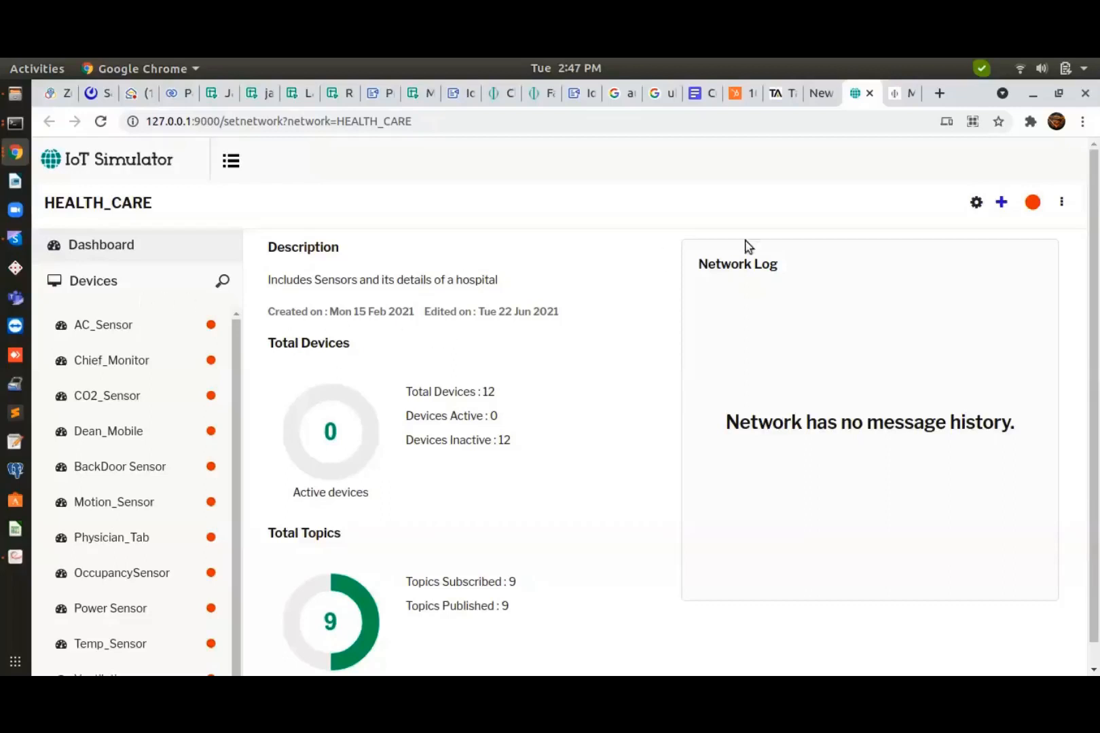
pyautogui.click(977, 205)
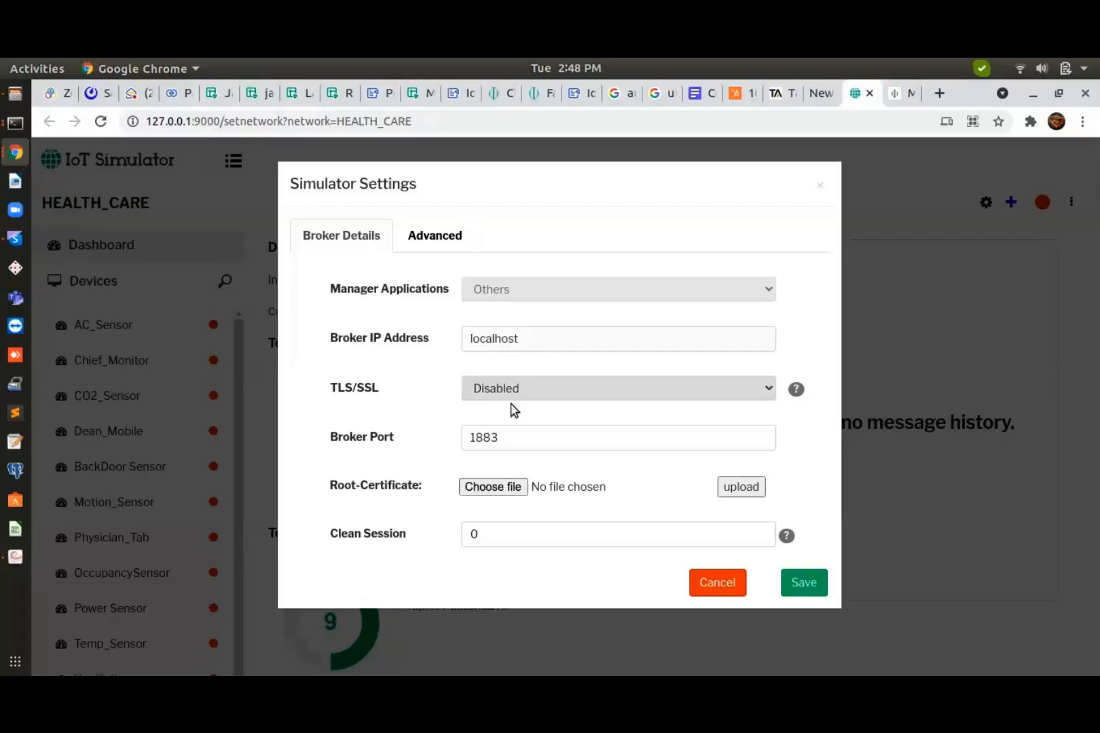
pyautogui.click(800, 582)
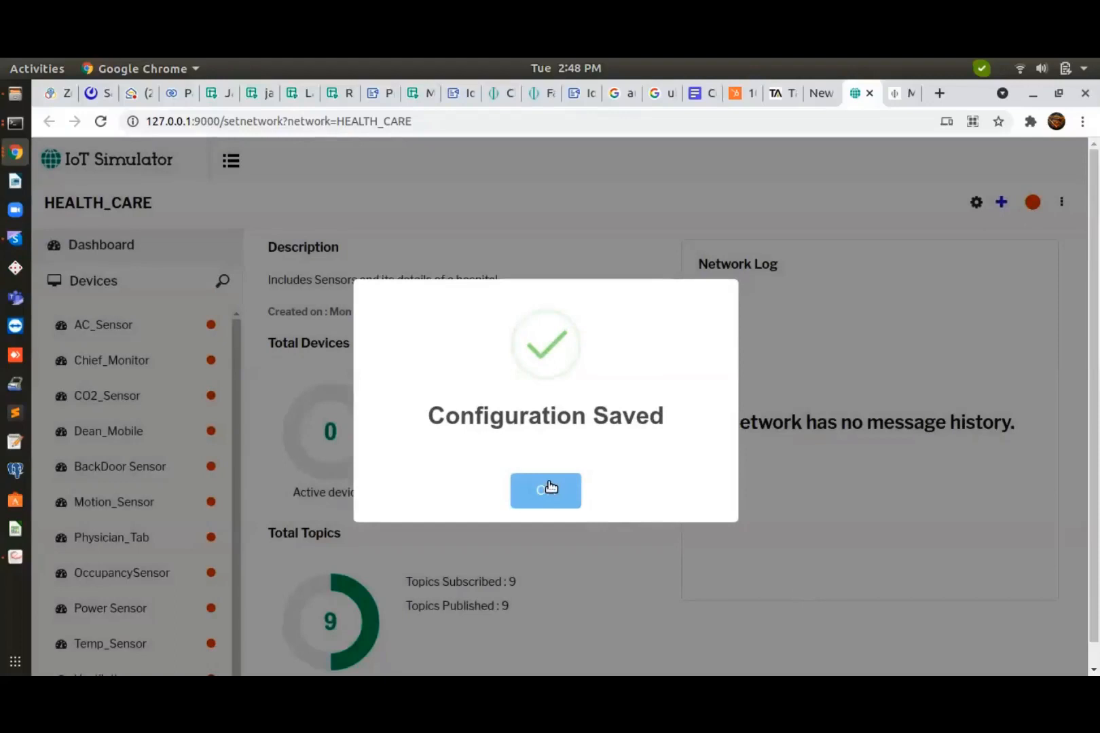
pyautogui.click(548, 488)
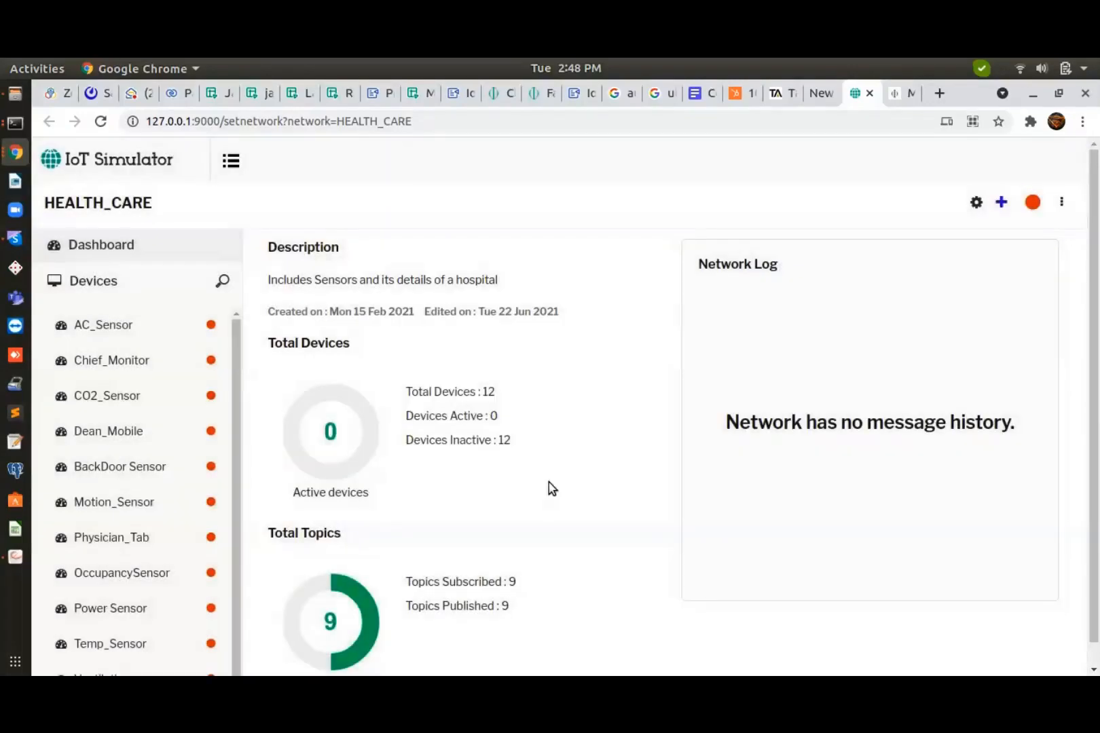
pyautogui.click(163, 327)
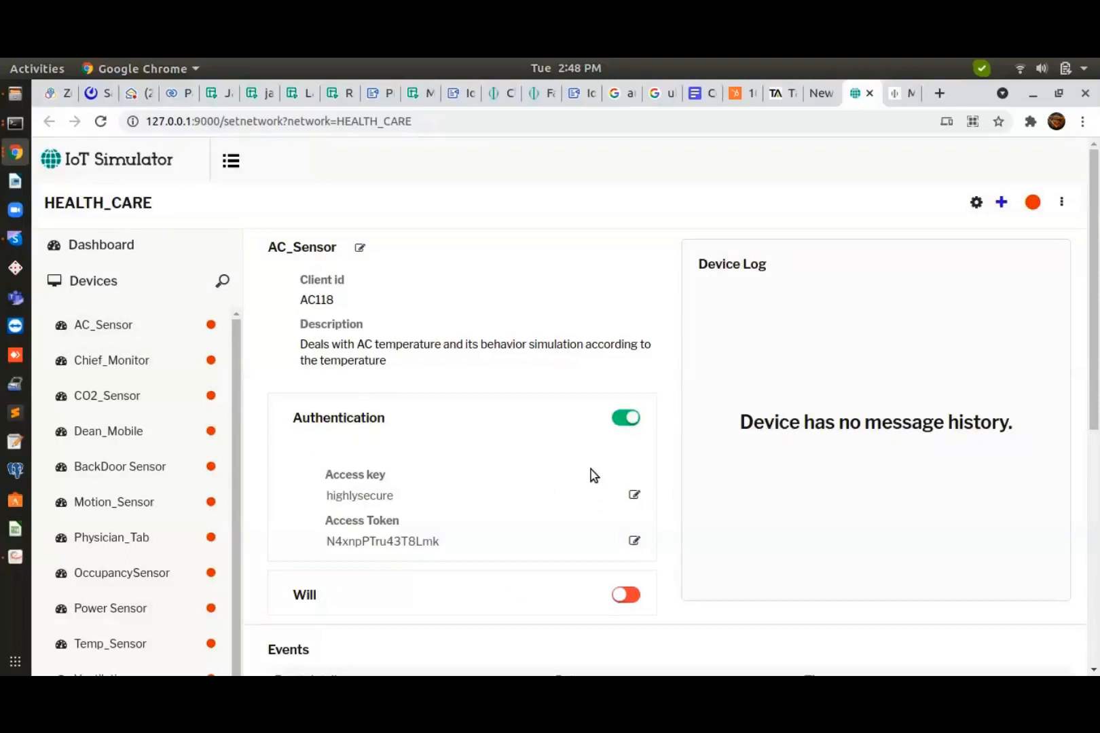
# View MQTTRoute's authentication keys, then start AC_Sensor and Chief_Monitor in the simulator
pyautogui.click(898, 95)
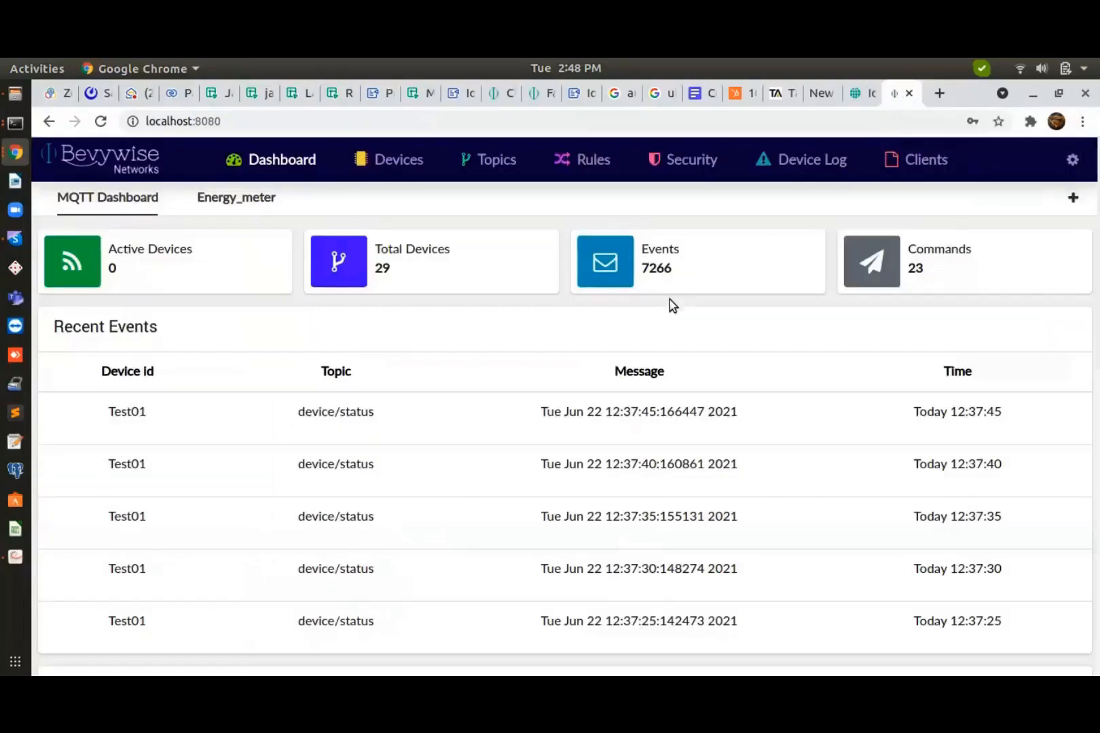
pyautogui.click(669, 177)
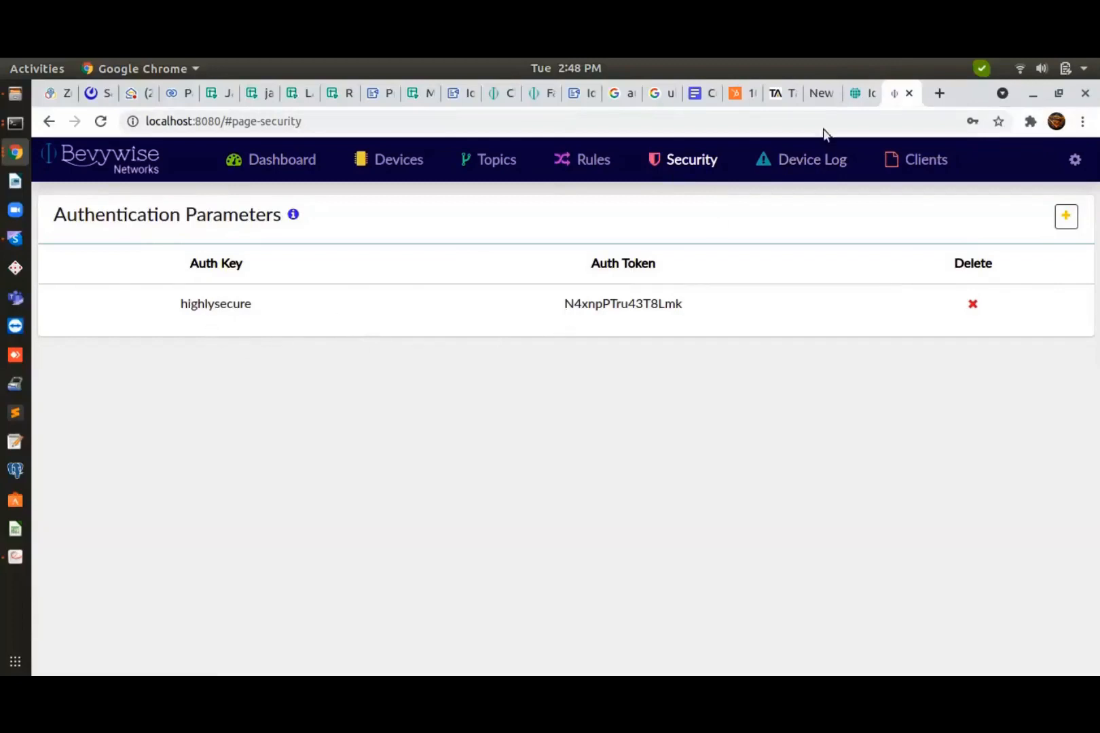
pyautogui.click(856, 101)
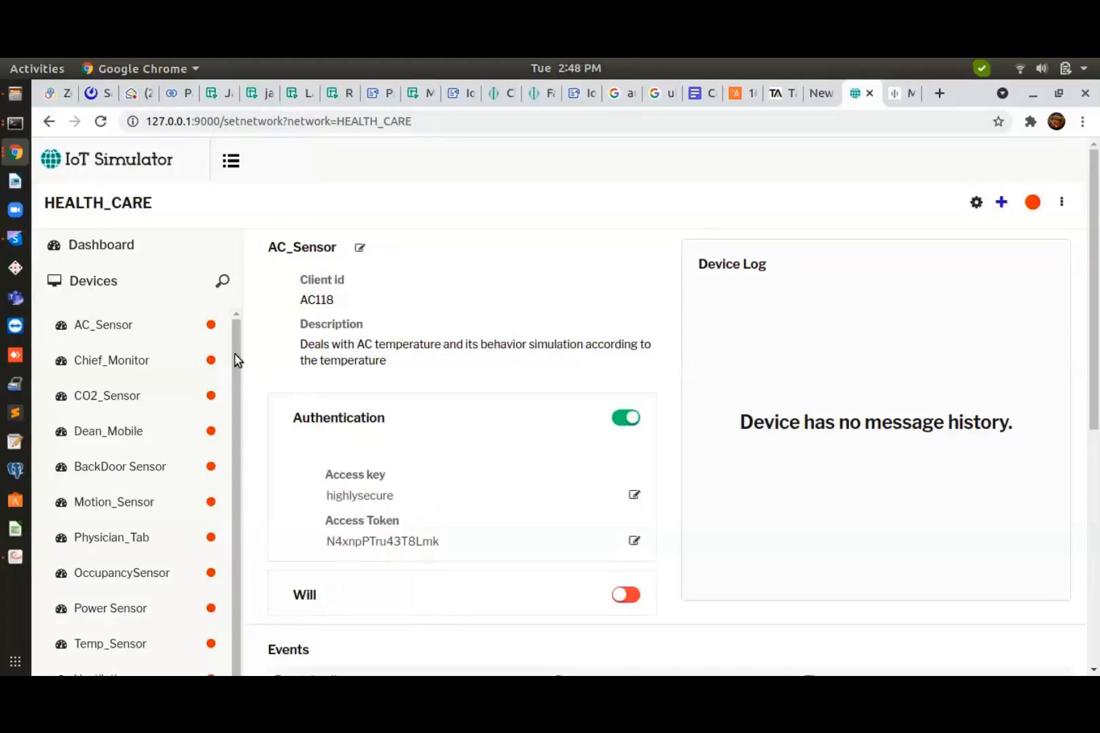
pyautogui.click(211, 326)
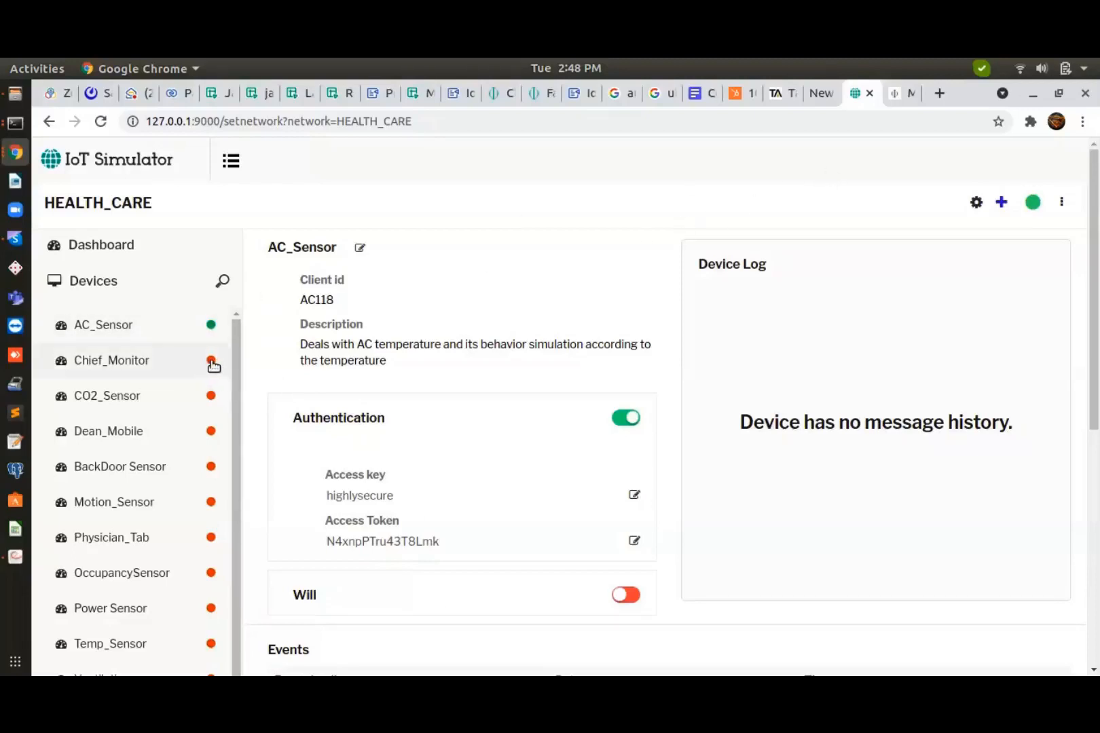
pyautogui.click(211, 361)
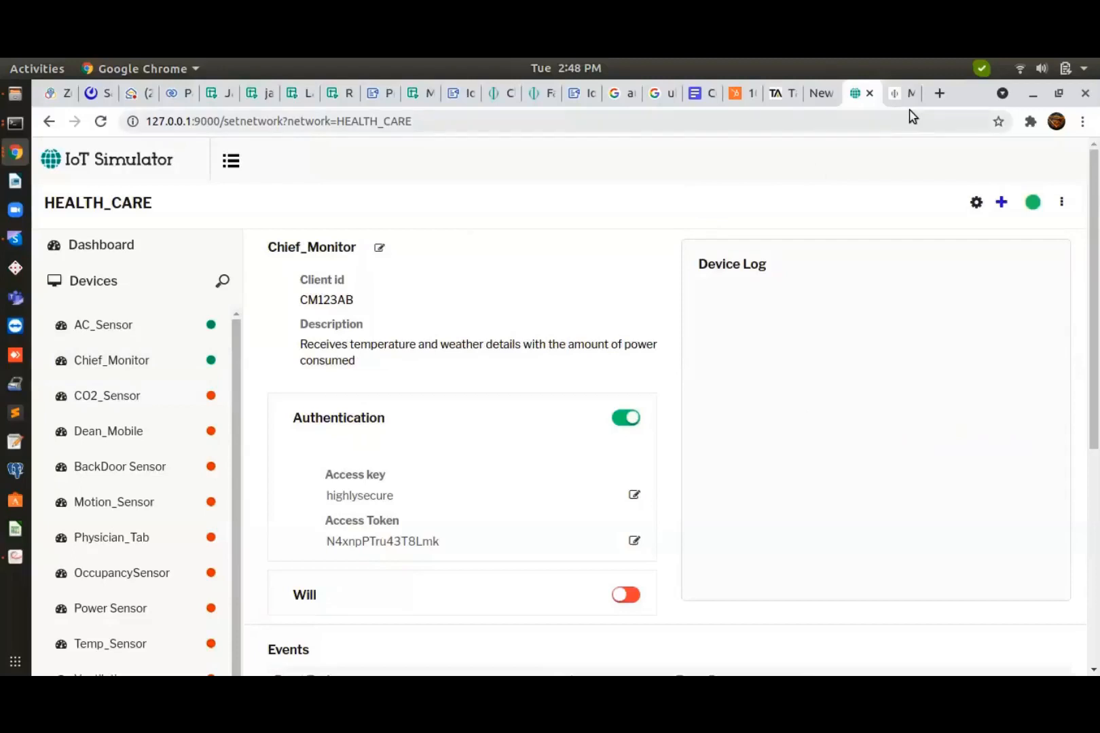
pyautogui.click(898, 95)
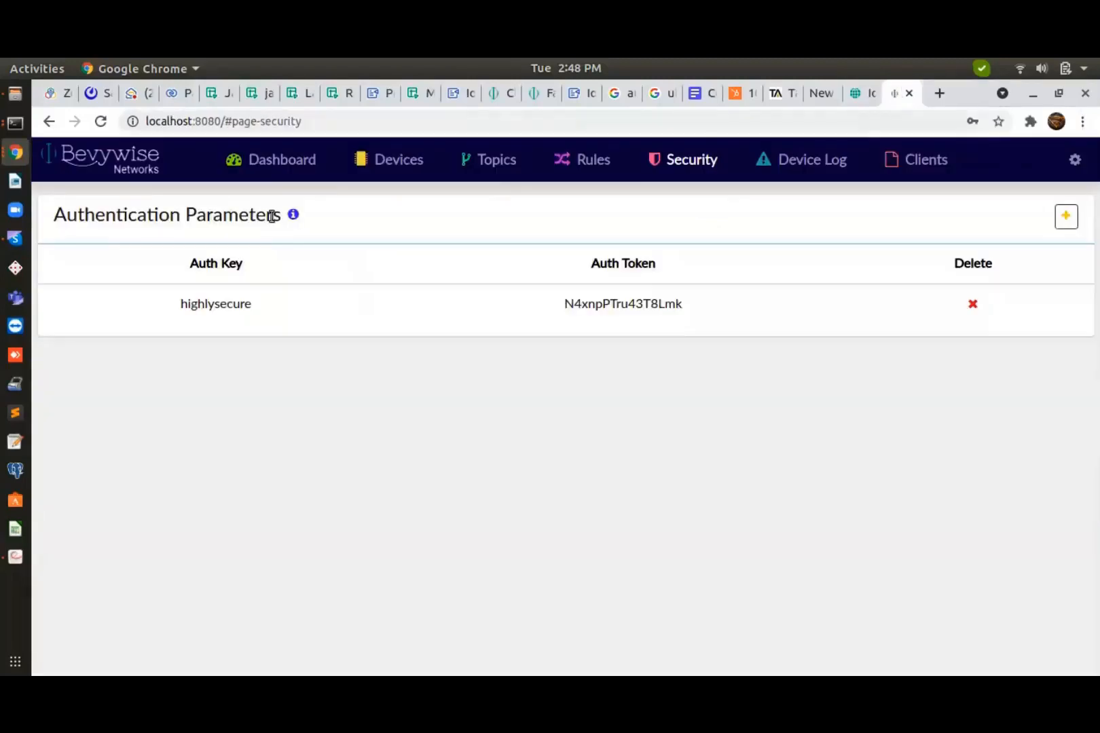
# Check the events published by device CM123AB in MQTTRoute's device list
pyautogui.click(391, 171)
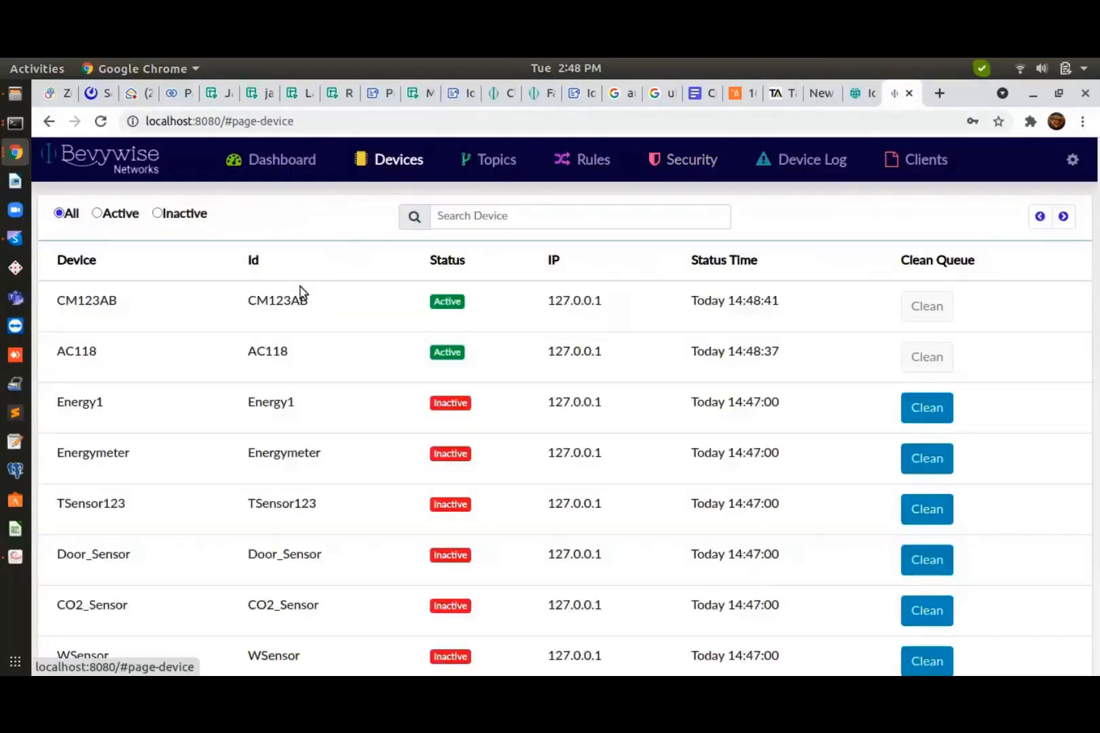
pyautogui.click(119, 300)
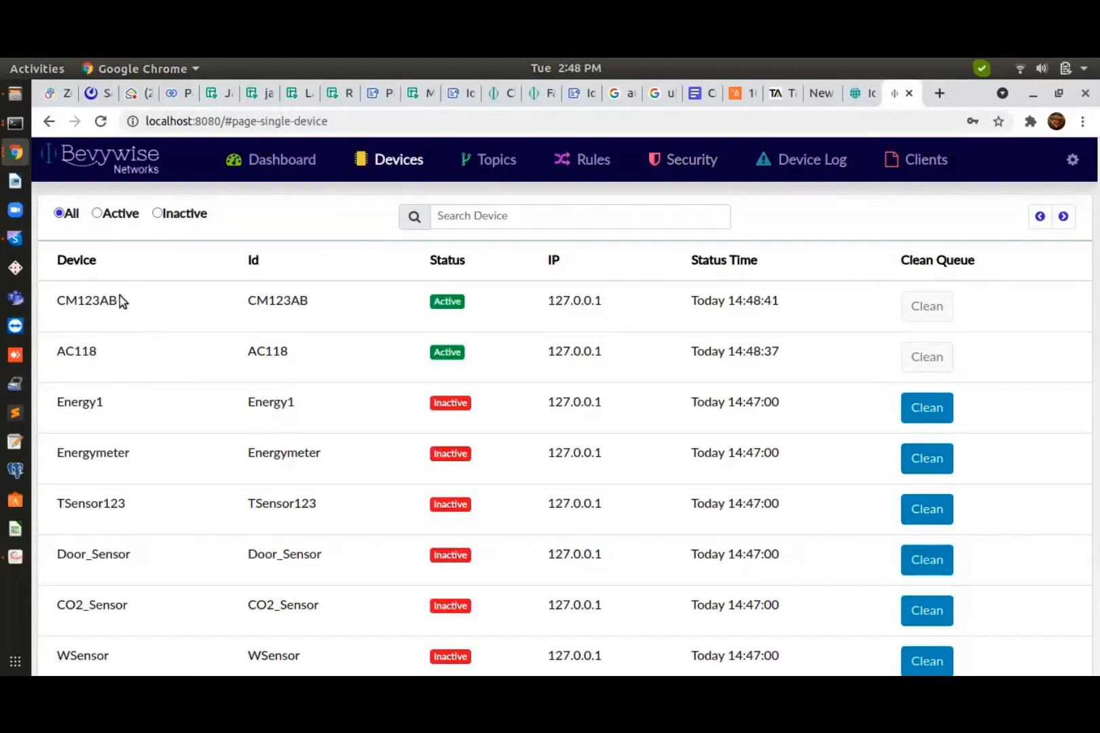
pyautogui.click(79, 319)
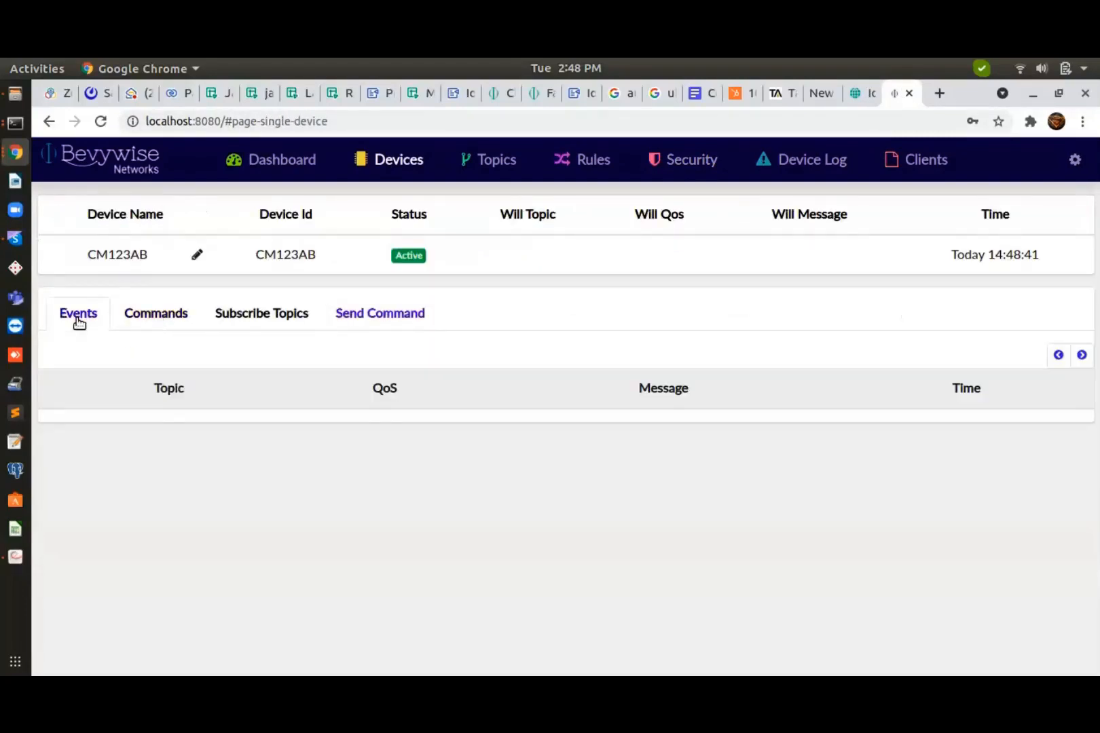
pyautogui.click(277, 173)
# On the dashboard, confirm 2 active devices, the events total and AC118's ac/temperature events
pyautogui.scroll(-1, 462, 503)
pyautogui.scroll(1, 268, 370)
pyautogui.tripleClick(135, 244)
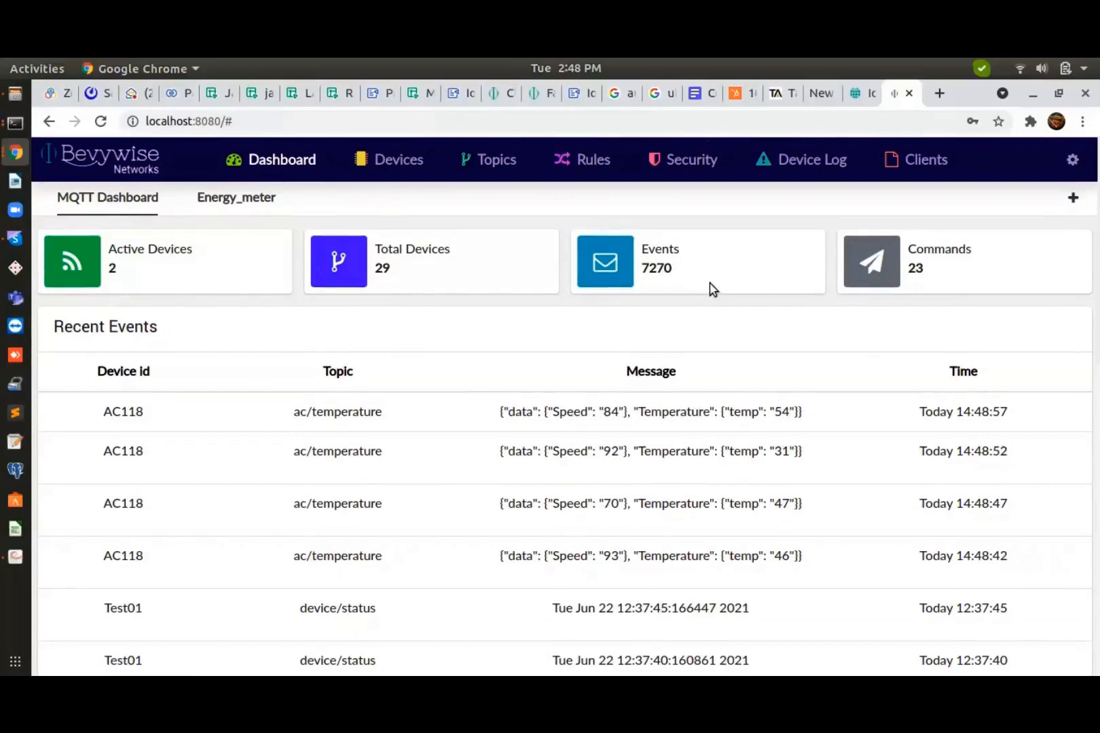
pyautogui.tripleClick(712, 271)
pyautogui.scroll(-1, 619, 448)
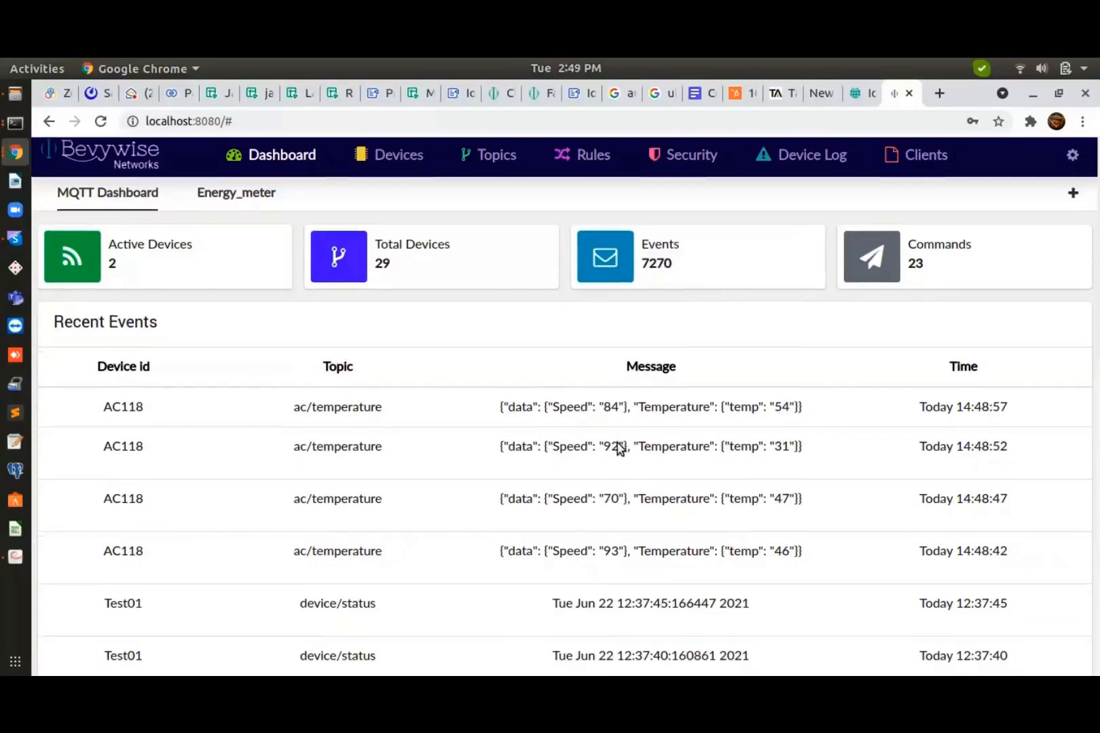
pyautogui.scroll(-2, 620, 448)
pyautogui.moveTo(101, 307); pyautogui.dragTo(574, 538)
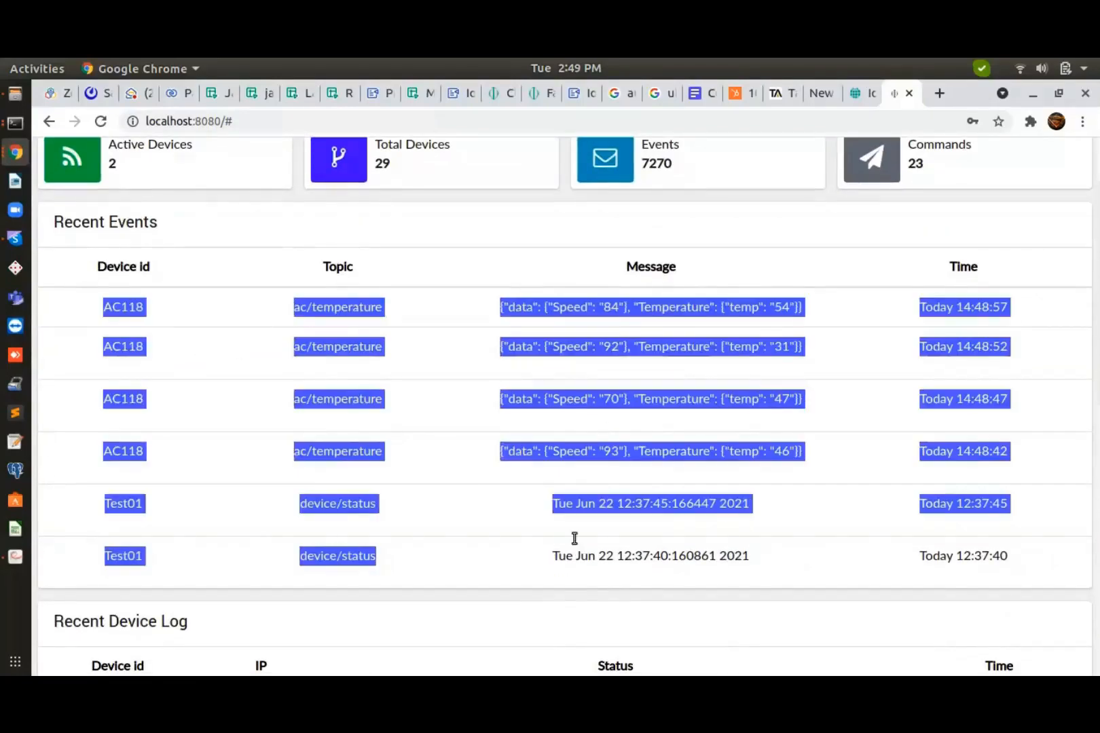
pyautogui.click(414, 218)
pyautogui.scroll(3, 414, 218)
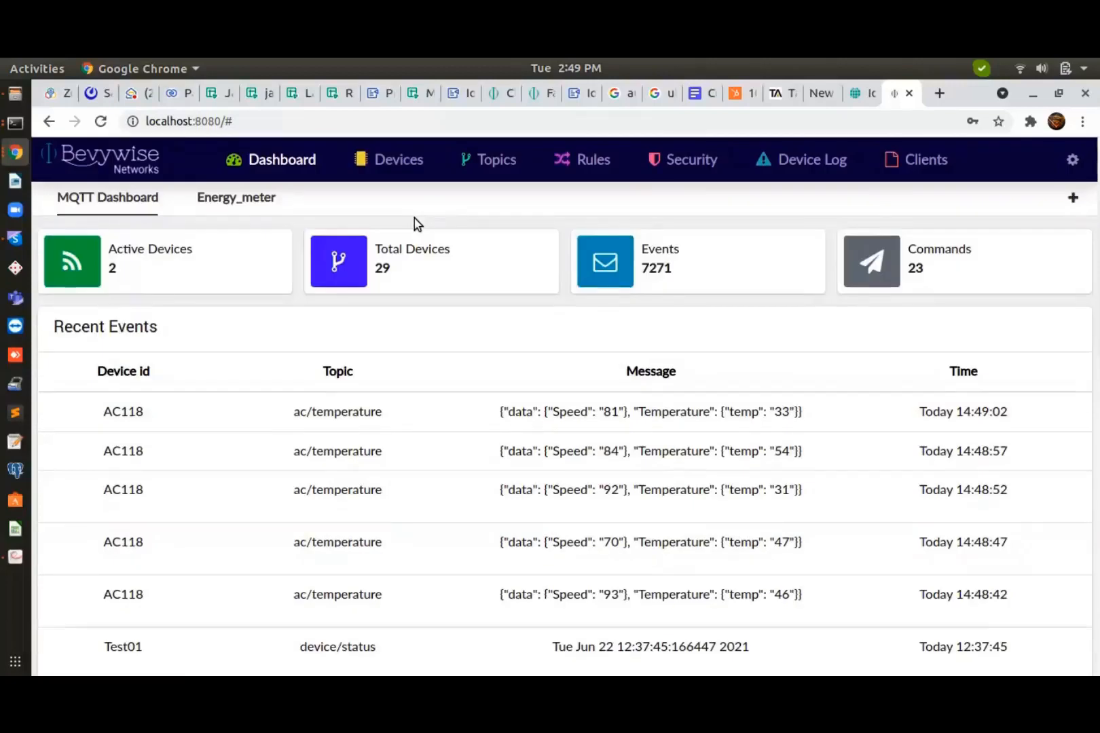
pyautogui.click(15, 152)
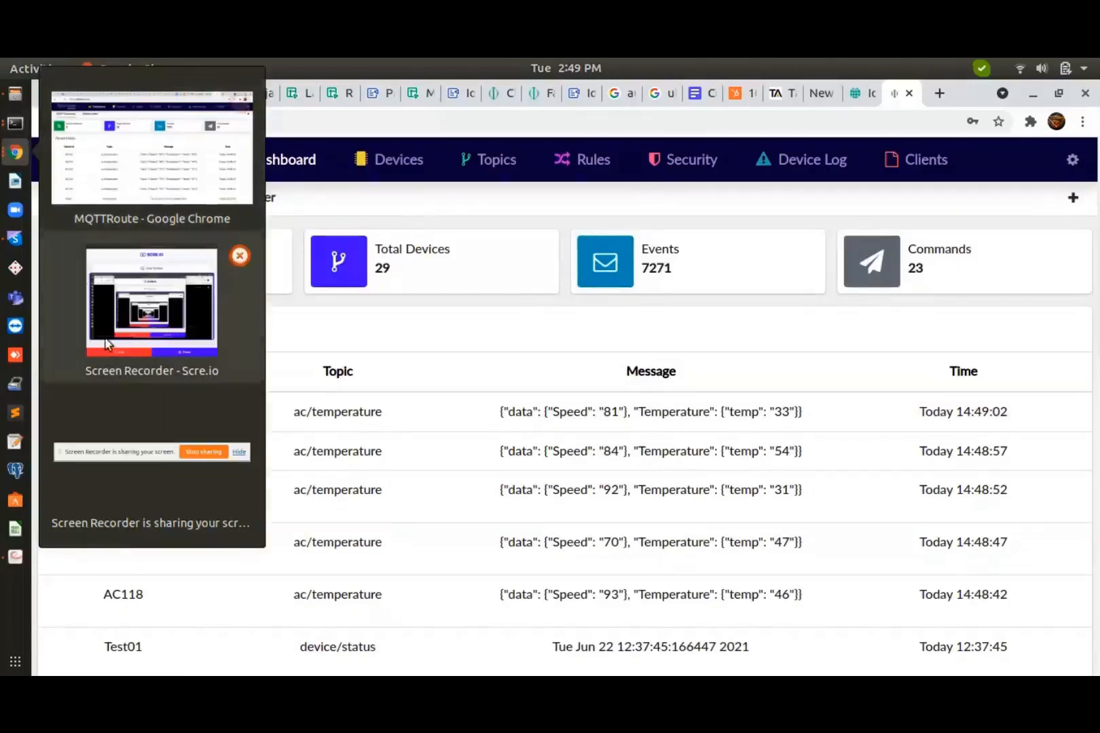
pyautogui.click(210, 451)
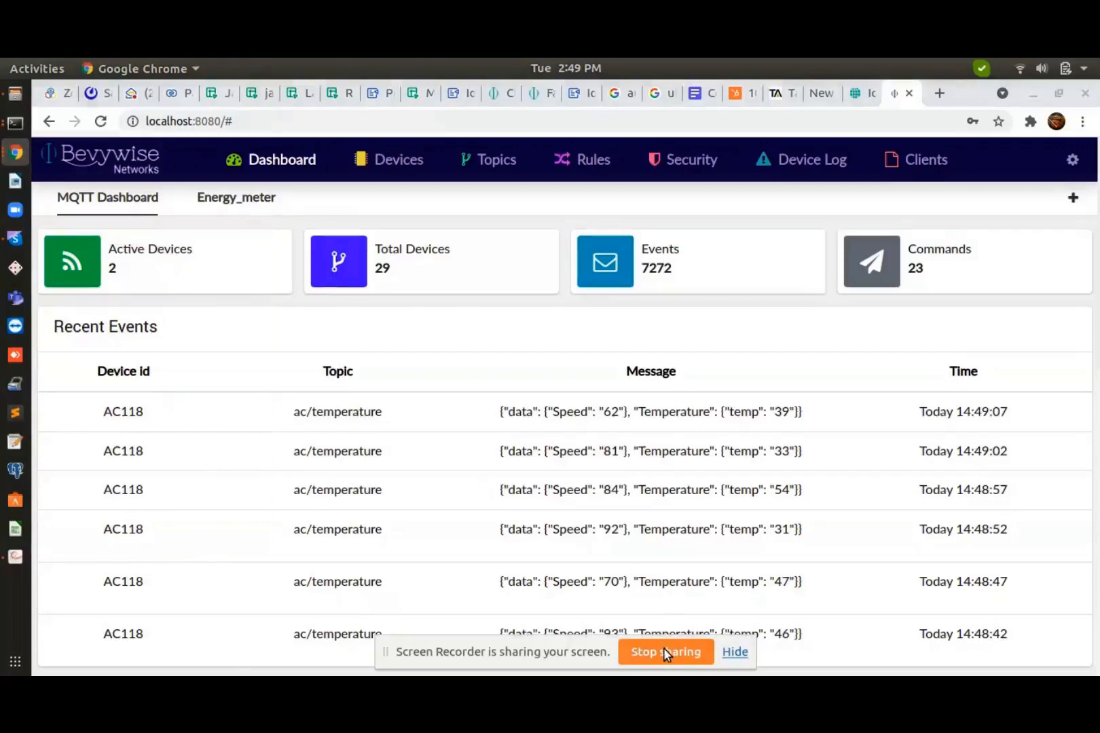
pyautogui.click(664, 650)
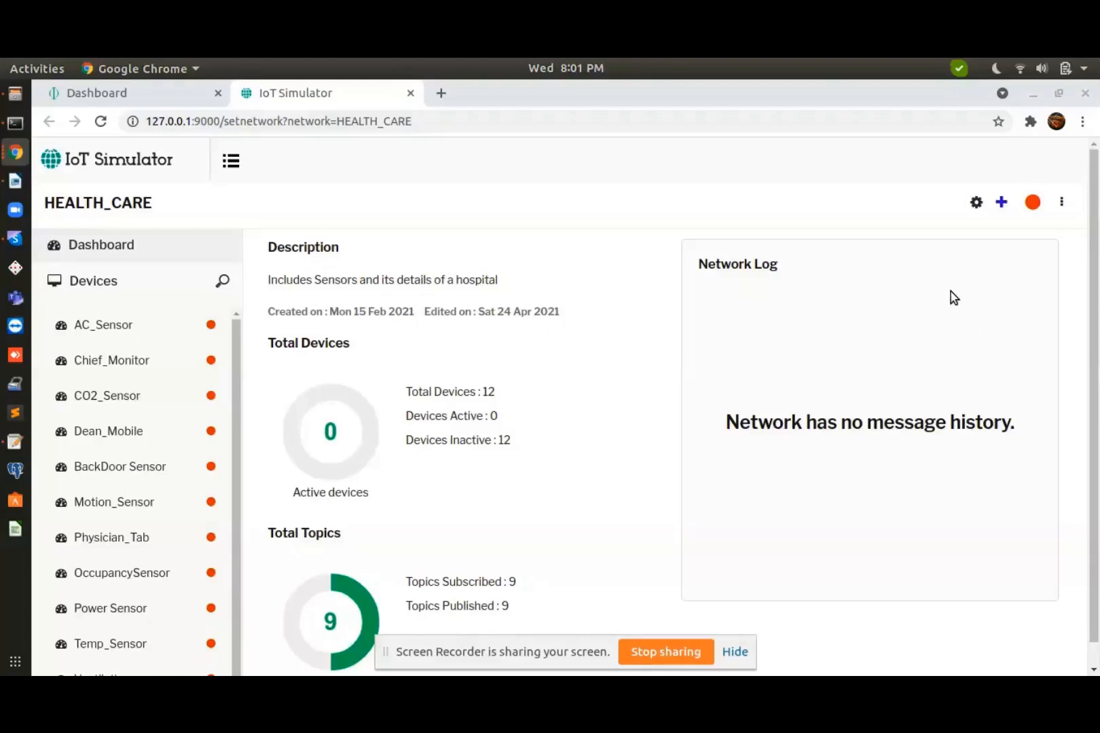
# Review and cancel Simulator Settings, then show the New Network, Existing Network and Templates menu
pyautogui.click(975, 203)
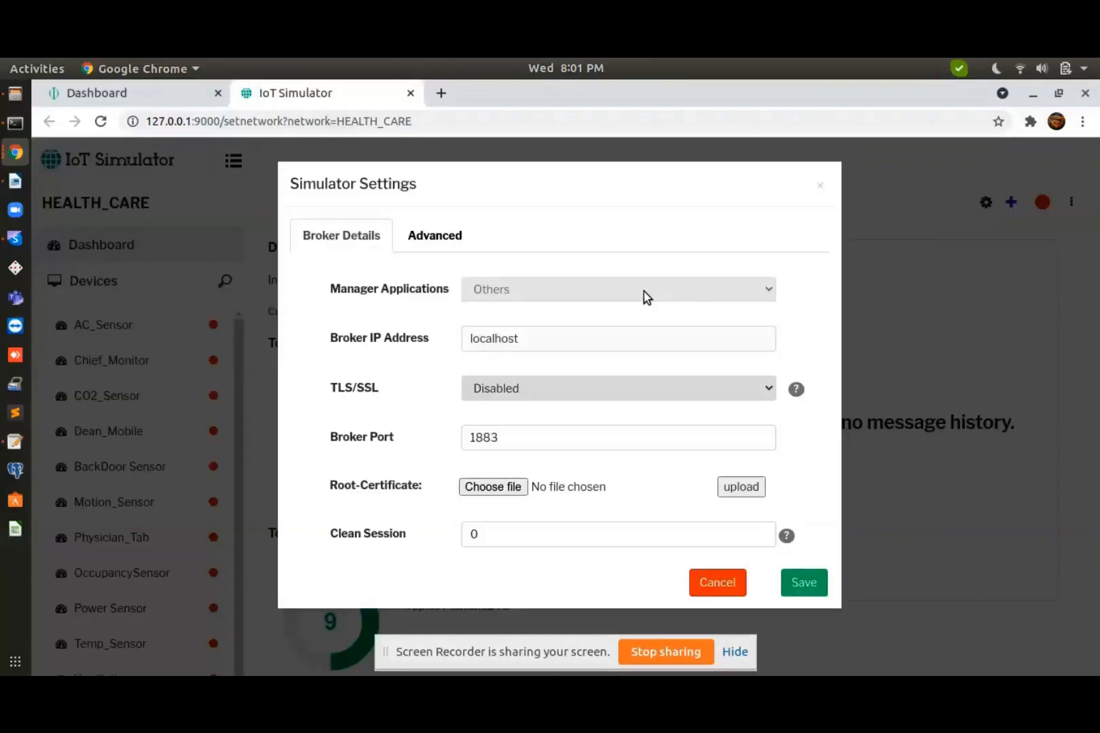
pyautogui.click(725, 592)
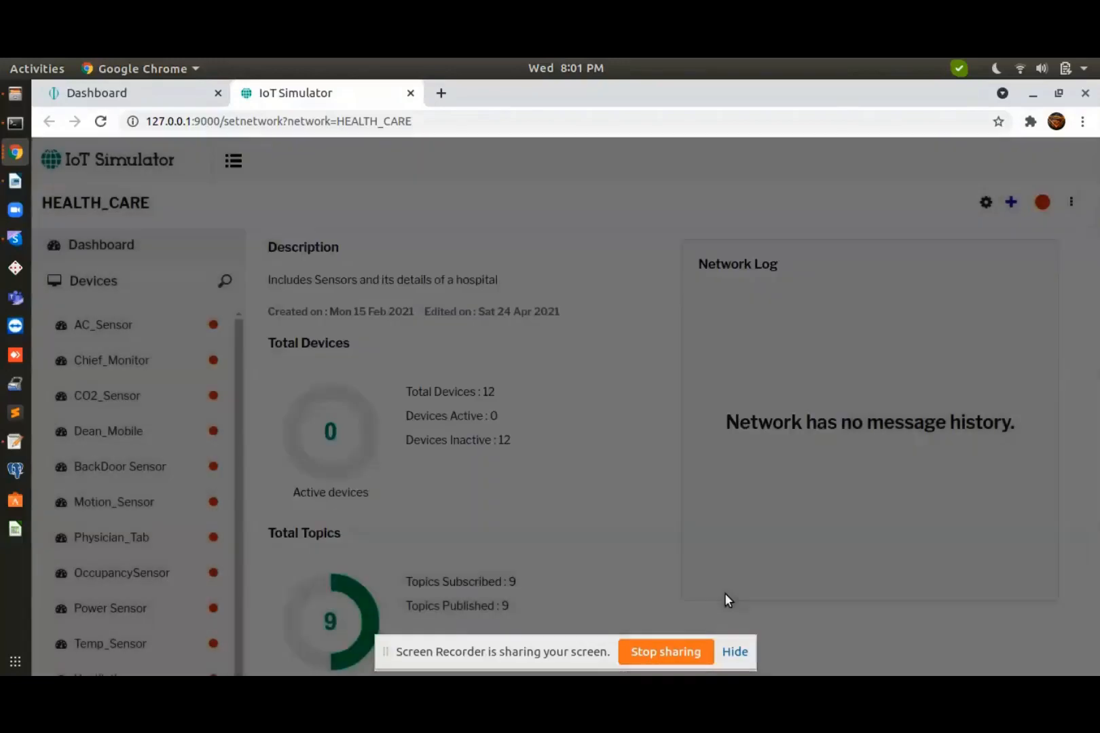
pyautogui.click(231, 161)
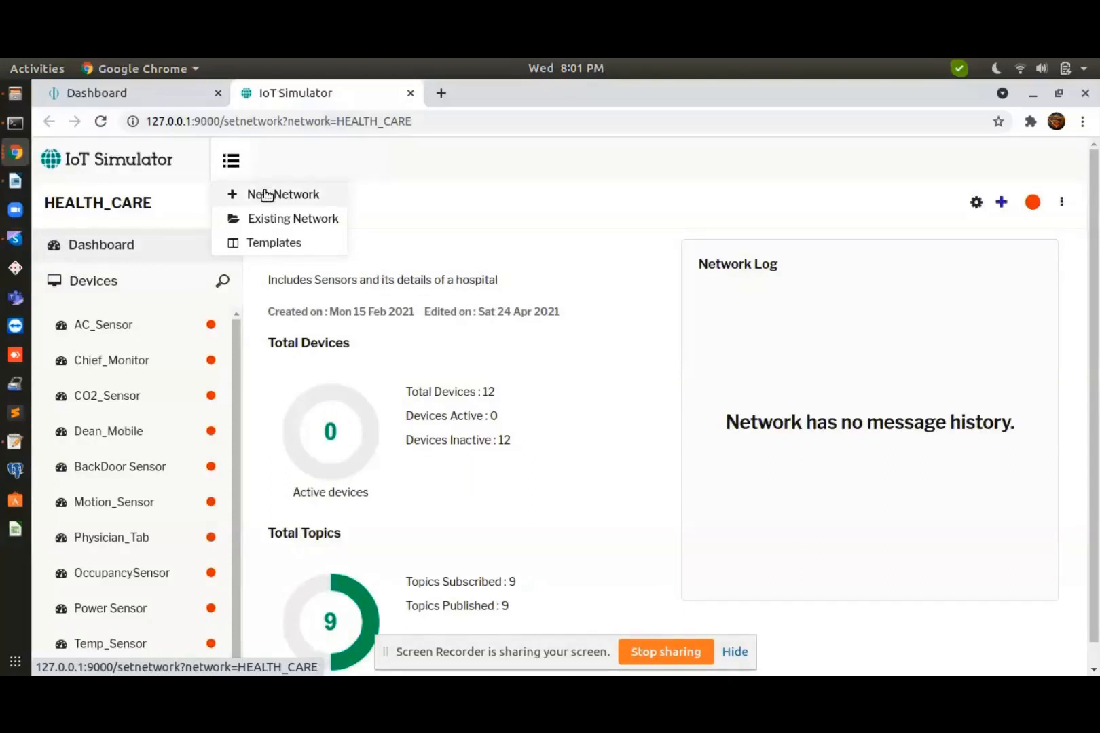
# Create a new network named 'Test' with the description 'testing'
pyautogui.click(265, 195)
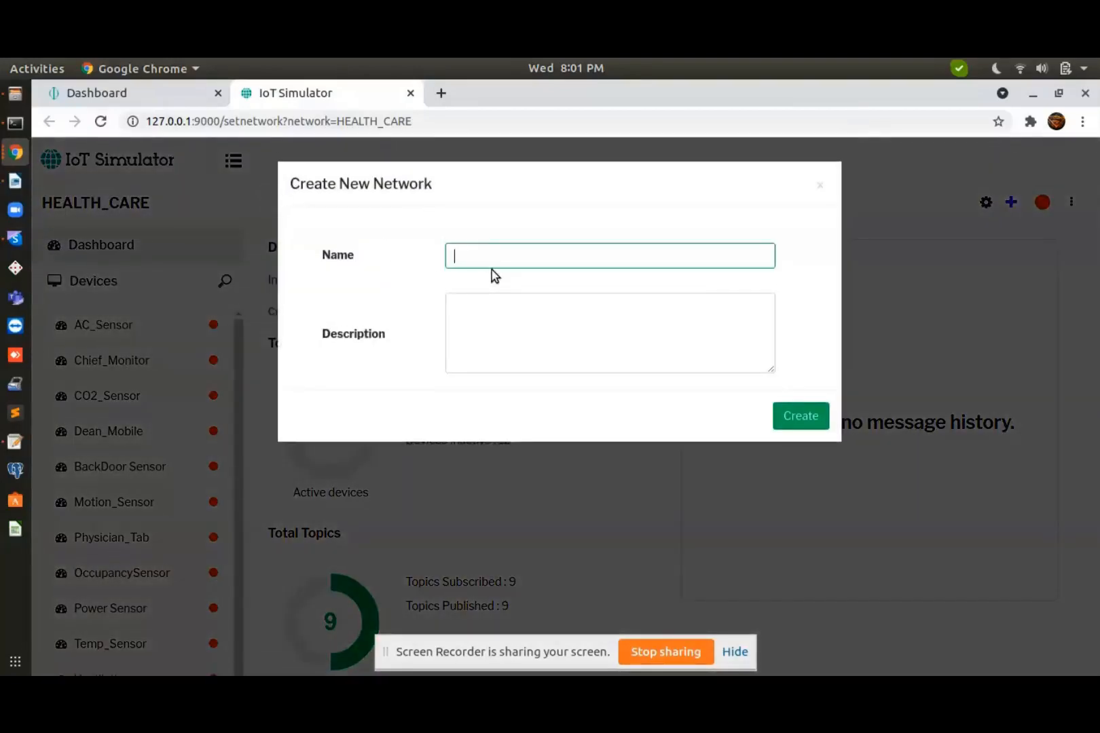
pyautogui.write('Test')
pyautogui.click(478, 334)
pyautogui.write('testing')
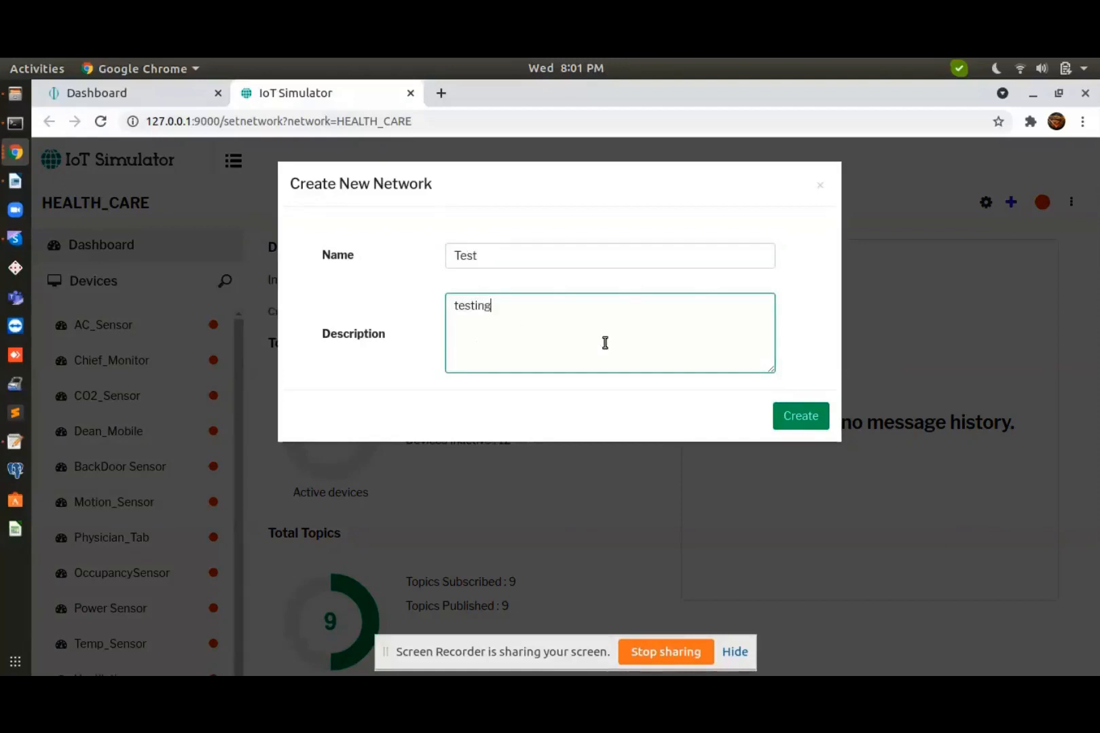
pyautogui.click(800, 419)
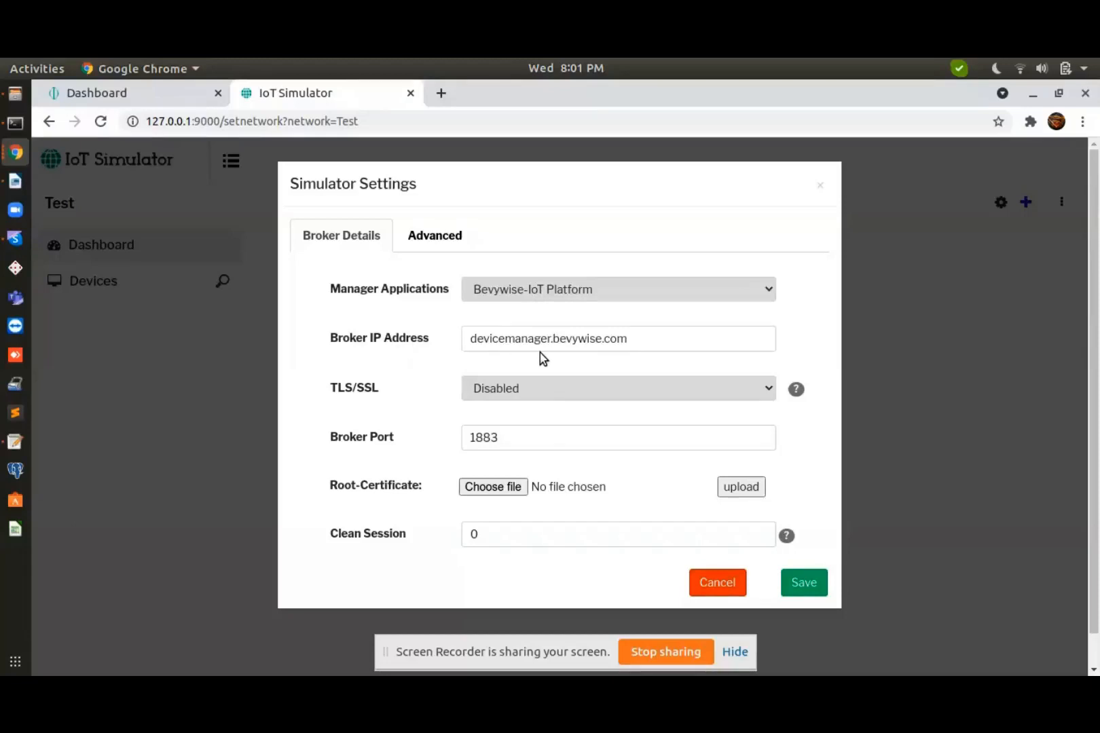
# Replace the broker IP address with devices.mqttserver.com, save and confirm the change
pyautogui.doubleClick(556, 343)
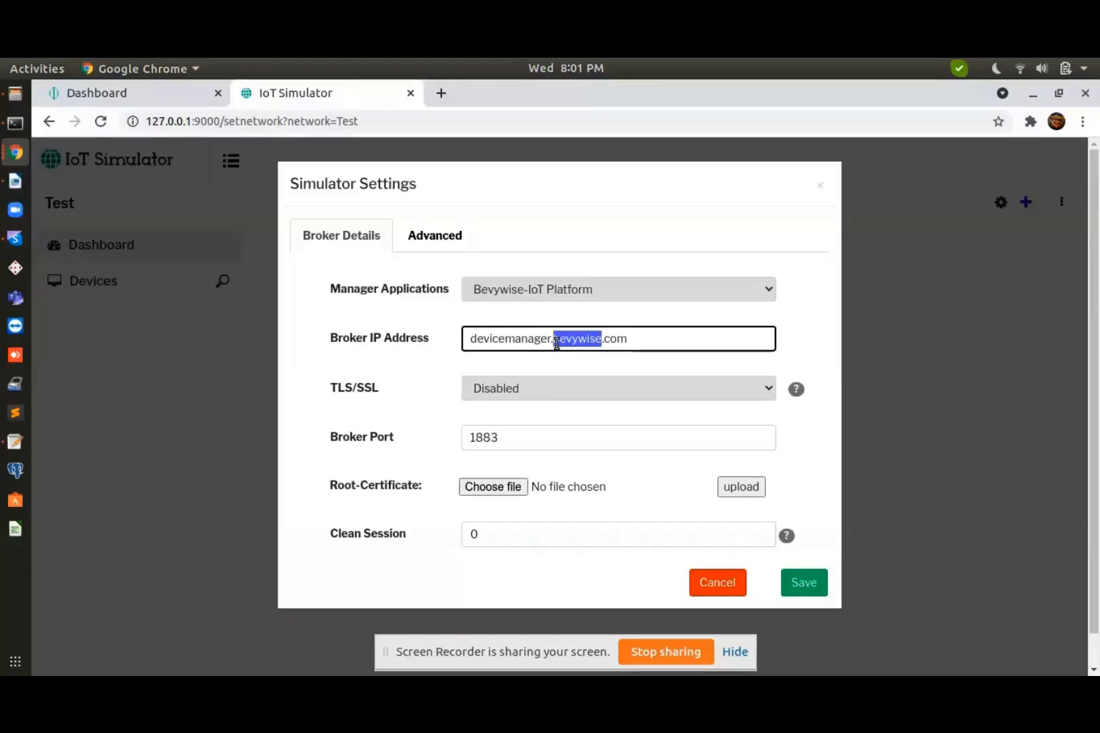
pyautogui.hotkey('ctrl', 'a')
pyautogui.write('de')
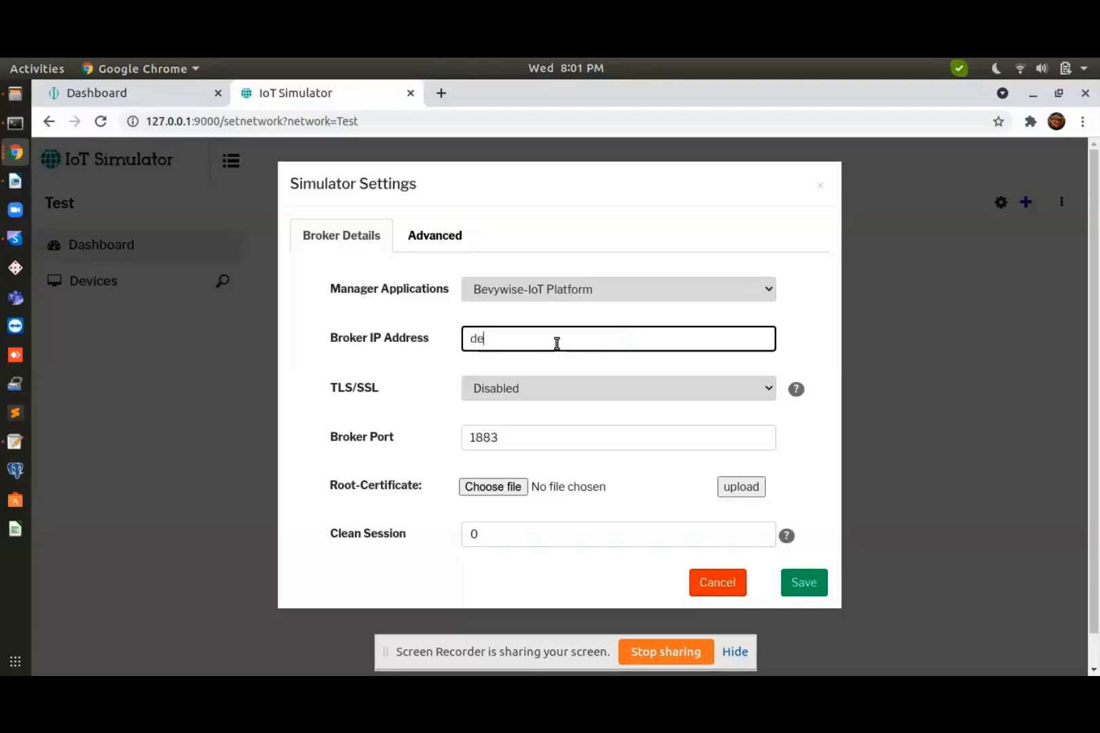
pyautogui.write('vices.mqttserver.com')
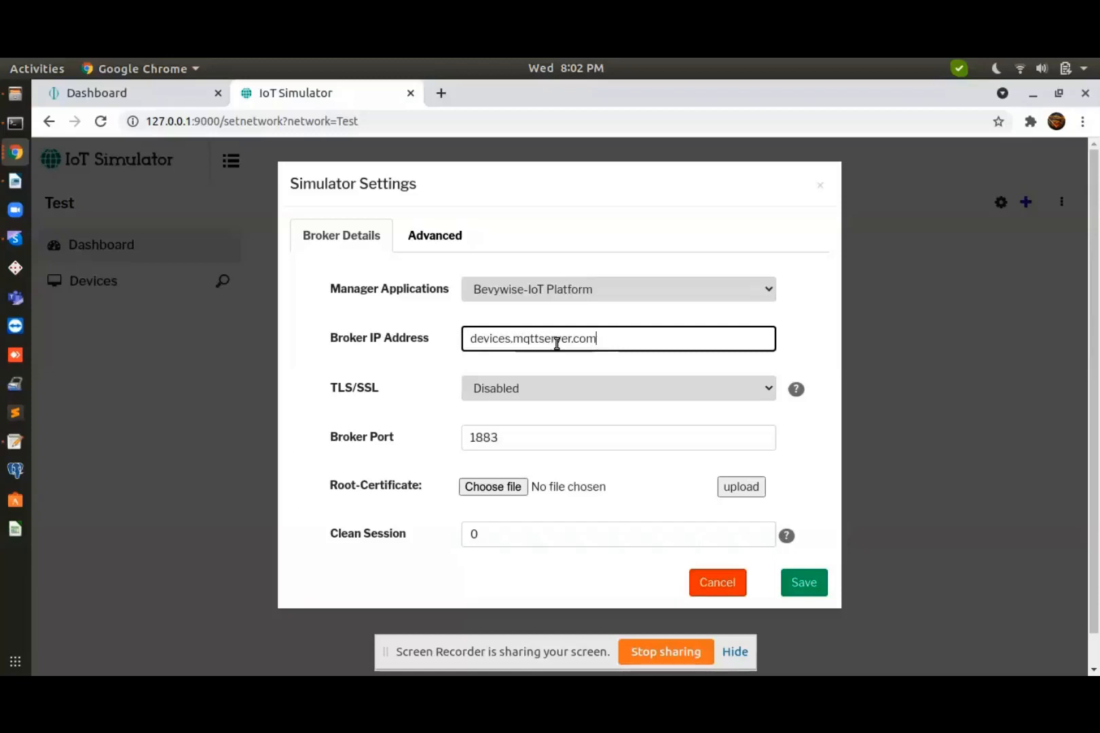
pyautogui.click(813, 591)
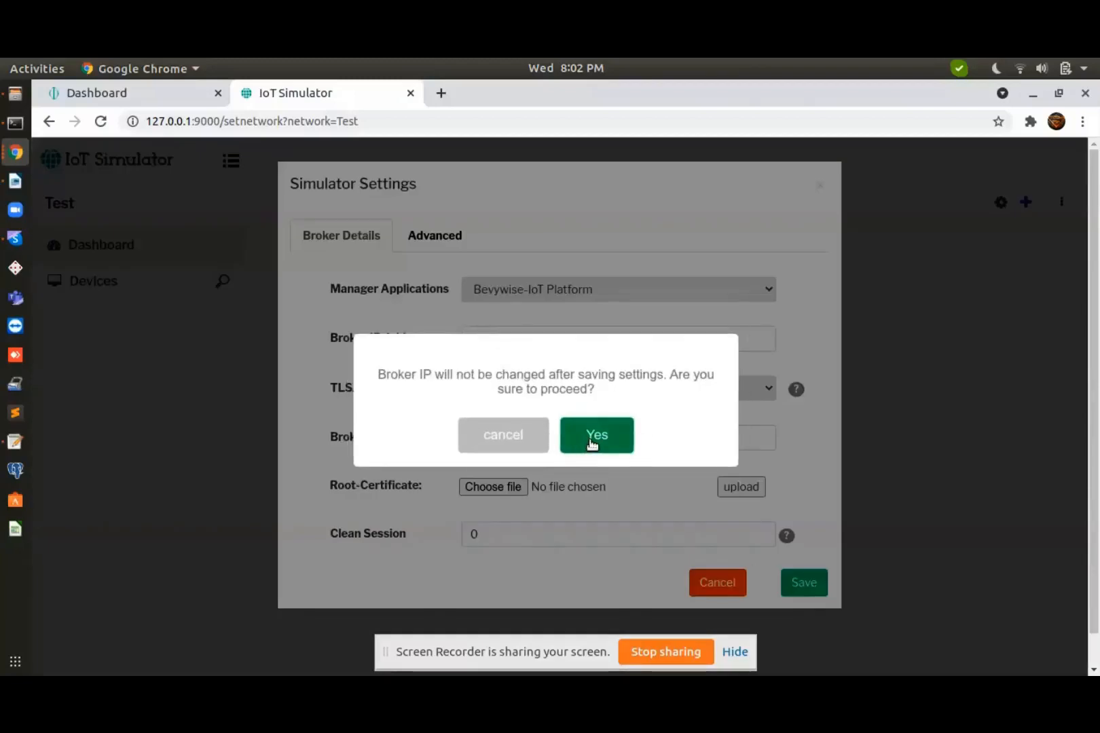
pyautogui.click(590, 442)
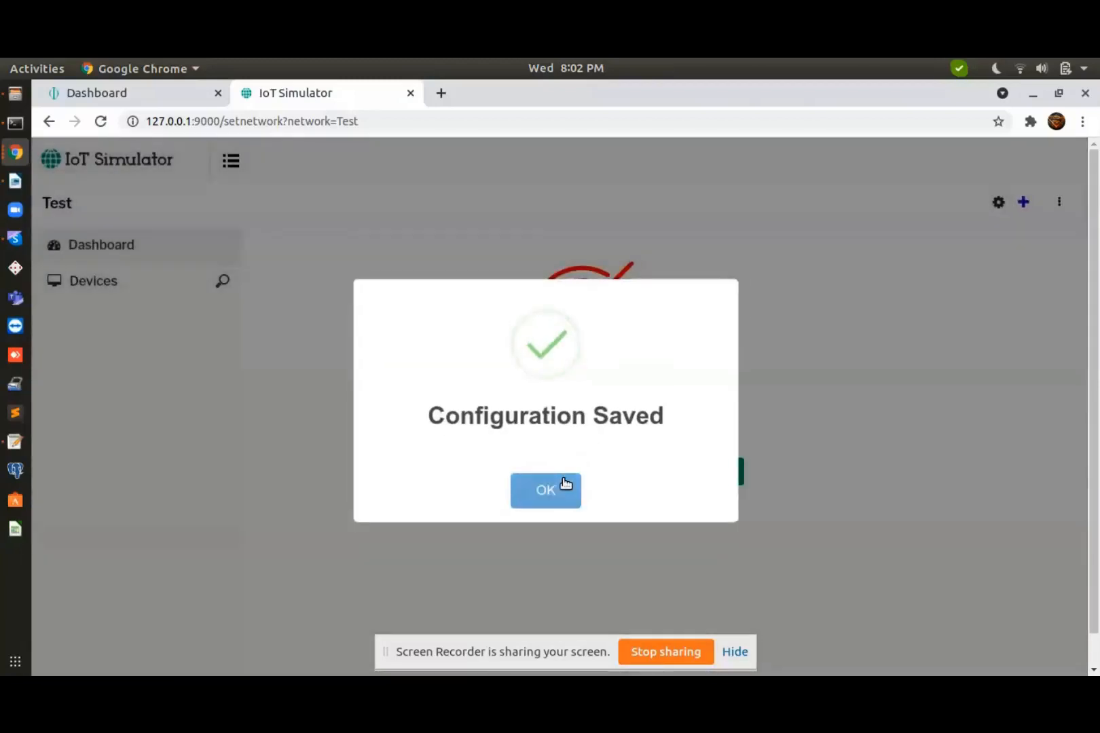
pyautogui.click(565, 486)
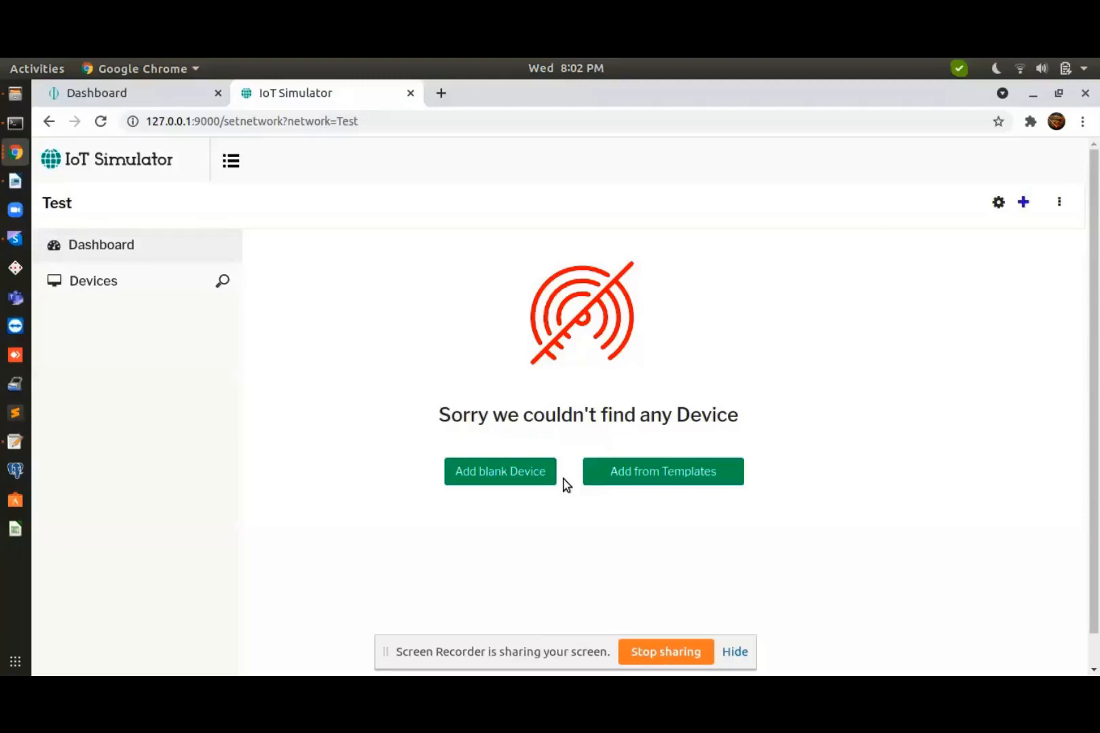
# Add a blank device named test with device id test_01 and description test
pyautogui.click(524, 481)
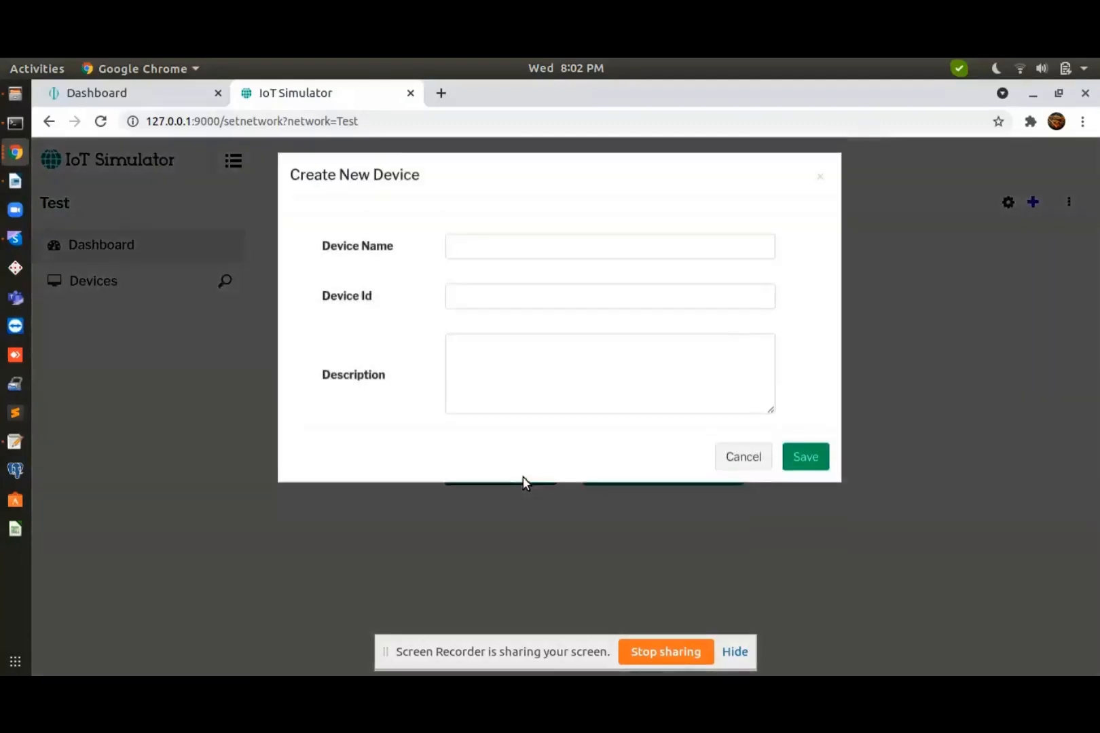
pyautogui.click(498, 253)
pyautogui.write('test')
pyautogui.press('Tab')
pyautogui.write('test_')
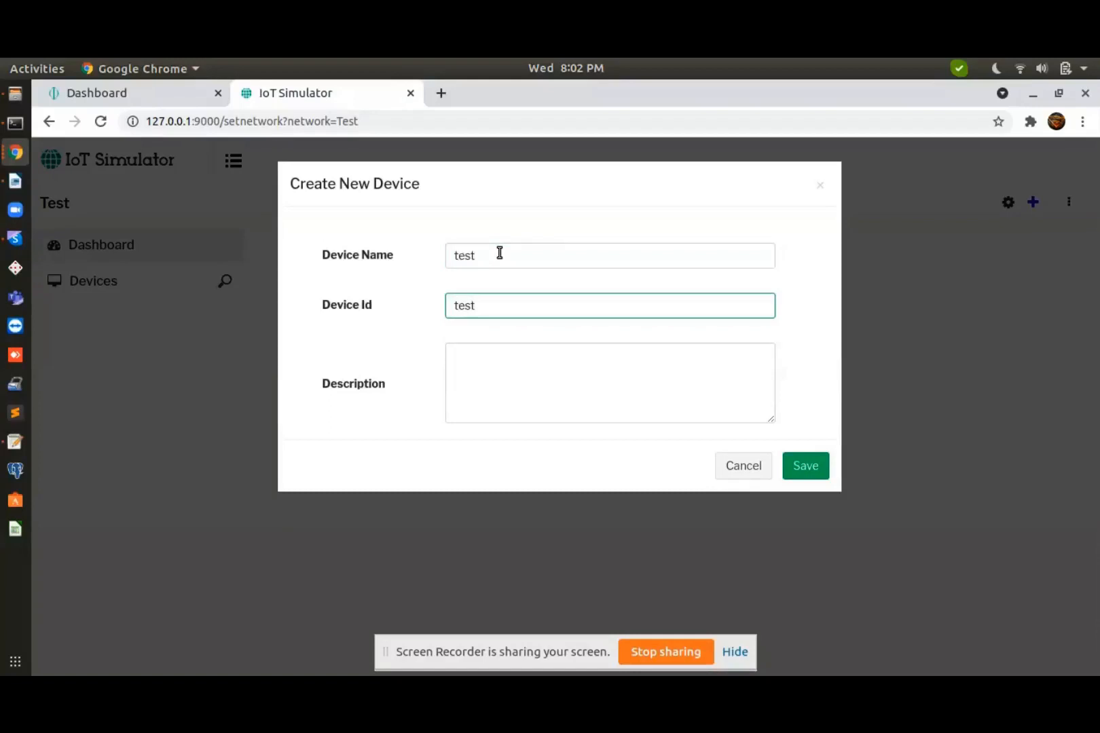
pyautogui.write('01')
pyautogui.click(493, 379)
pyautogui.write('test')
pyautogui.click(810, 466)
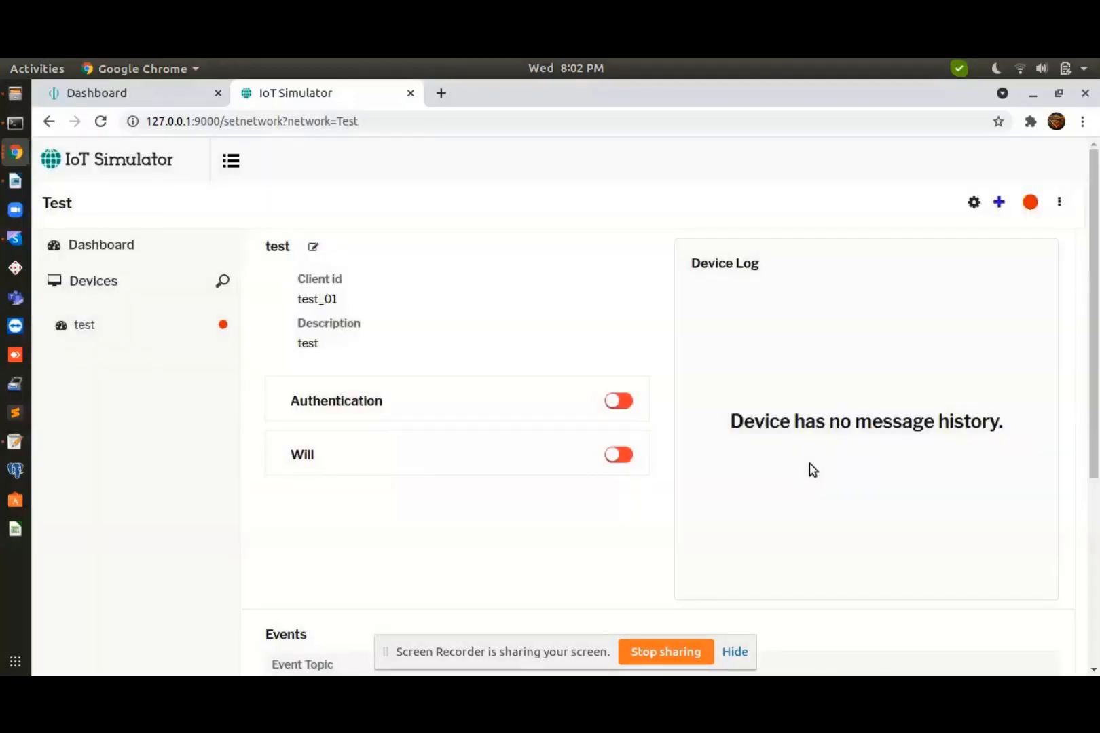
# Begin adding a whole-day event to the test_01 device
pyautogui.click(974, 203)
pyautogui.click(723, 578)
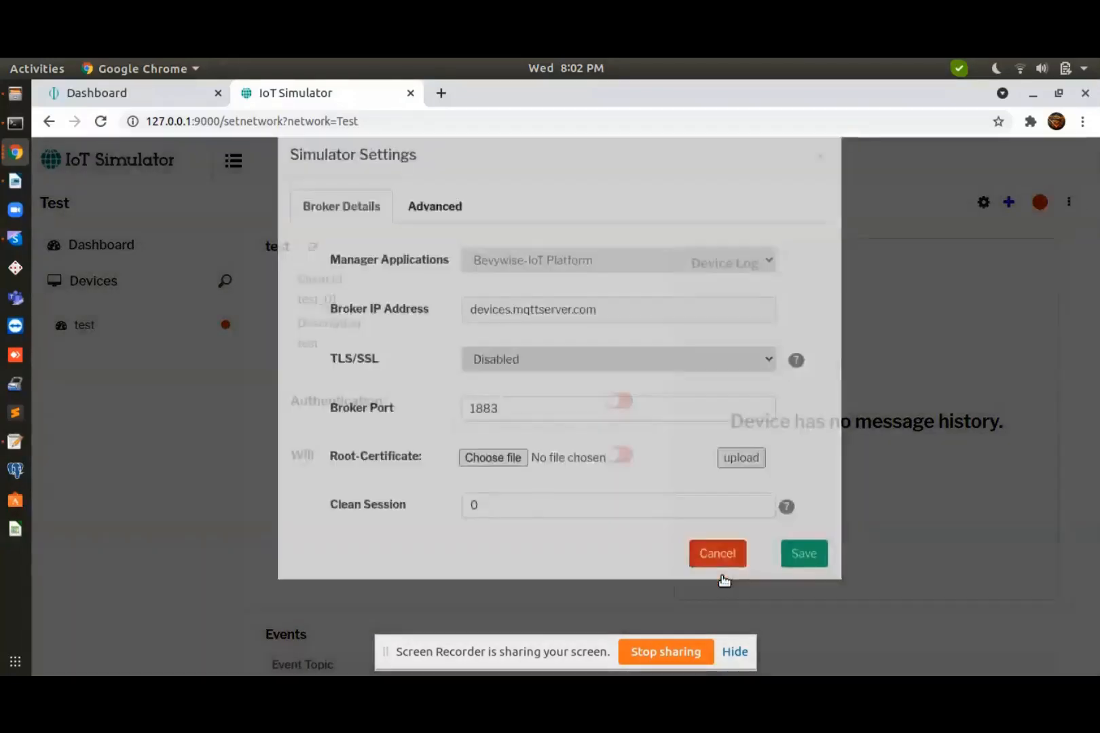
pyautogui.click(1007, 208)
pyautogui.click(910, 415)
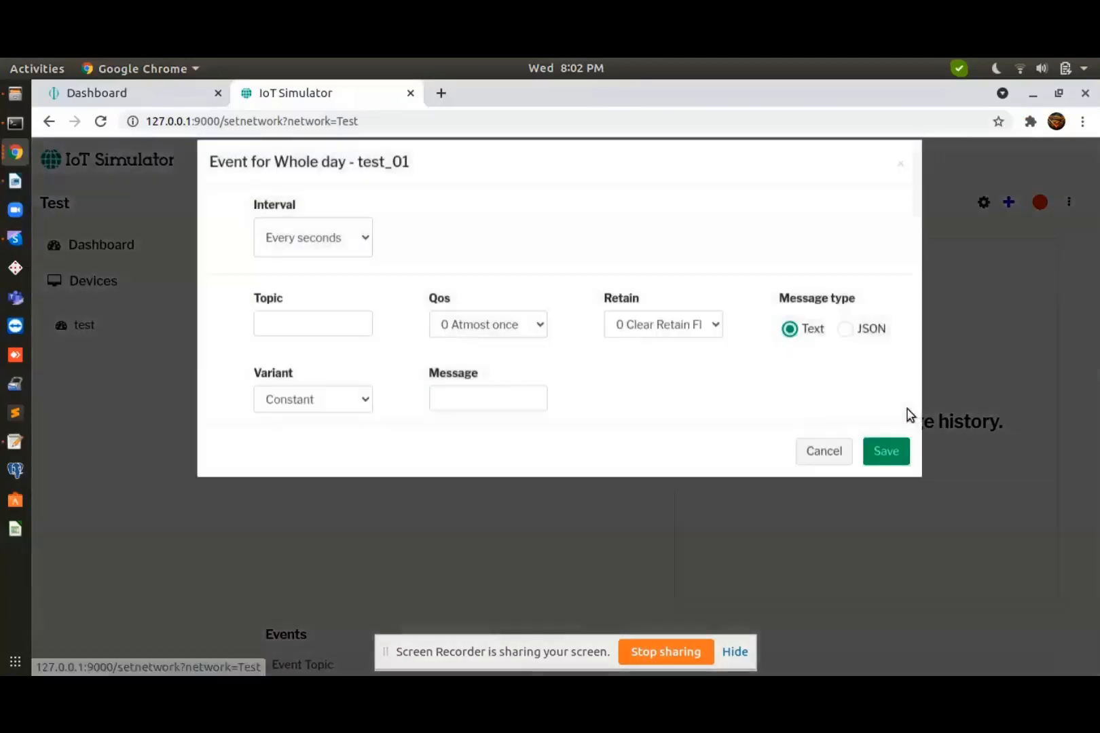
# Save a whole-day event publishing 'connected' on topic device/status
pyautogui.write('device/status')
pyautogui.click(460, 421)
pyautogui.write('connected')
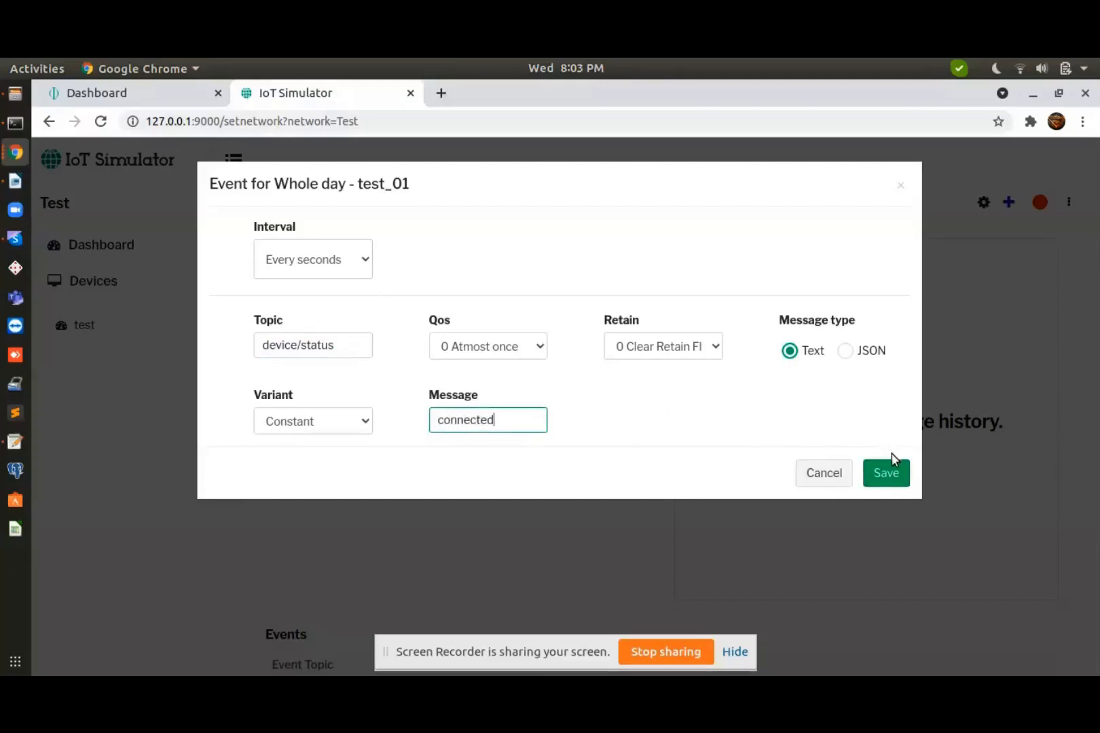
pyautogui.click(893, 468)
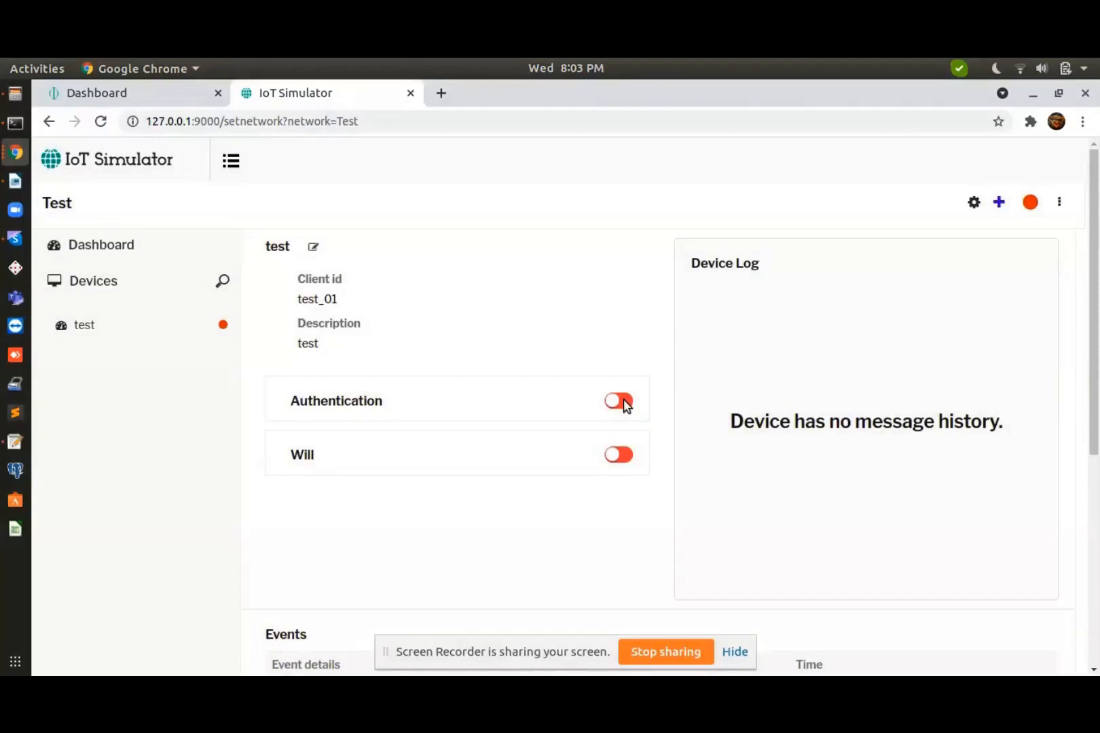
# Enable authentication for test_01 and copy the Auth Key from the platform's Security page
pyautogui.click(623, 402)
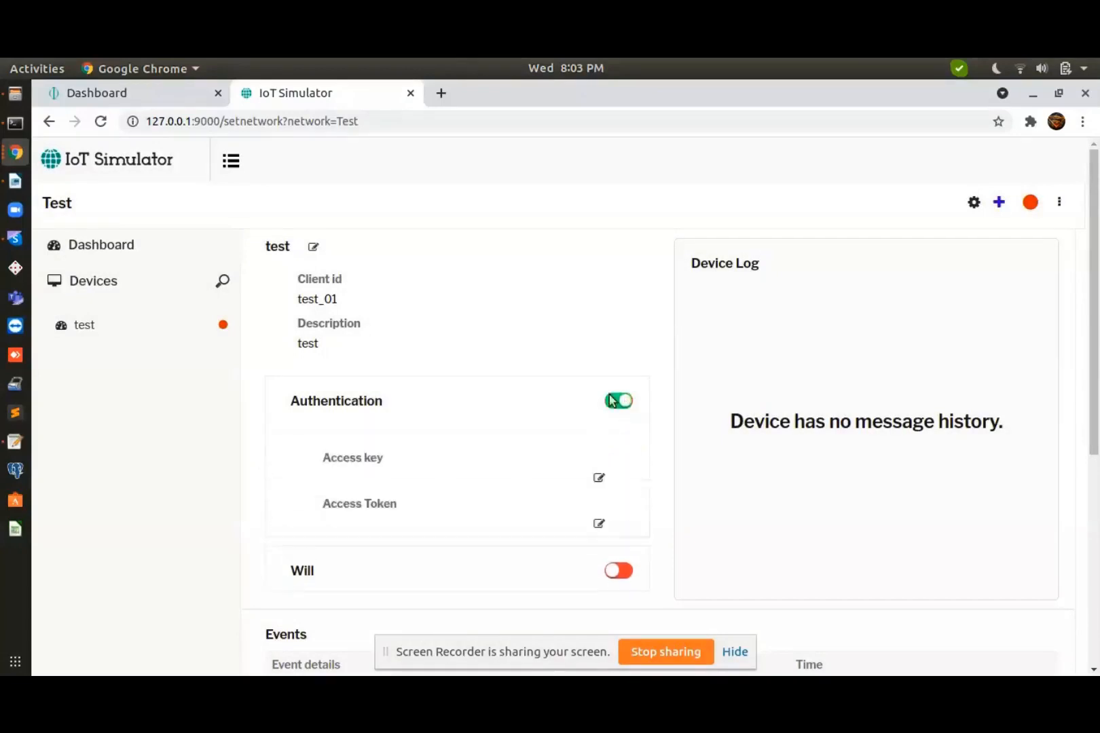
pyautogui.click(124, 96)
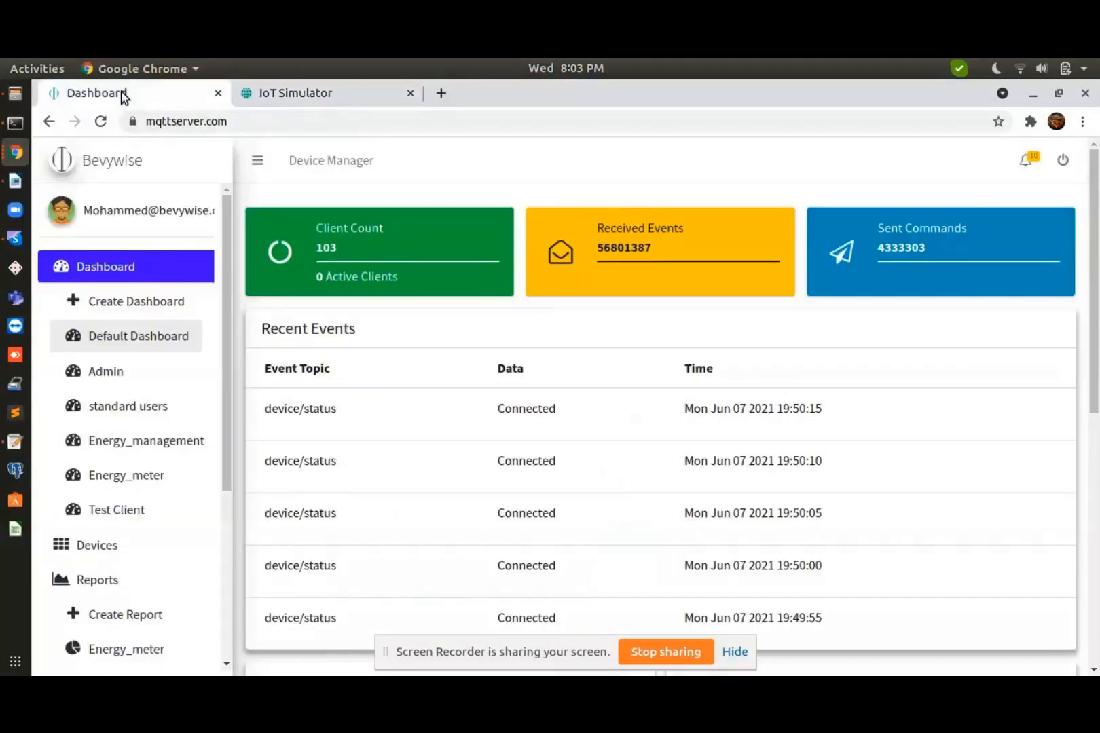
pyautogui.scroll(-4, 157, 567)
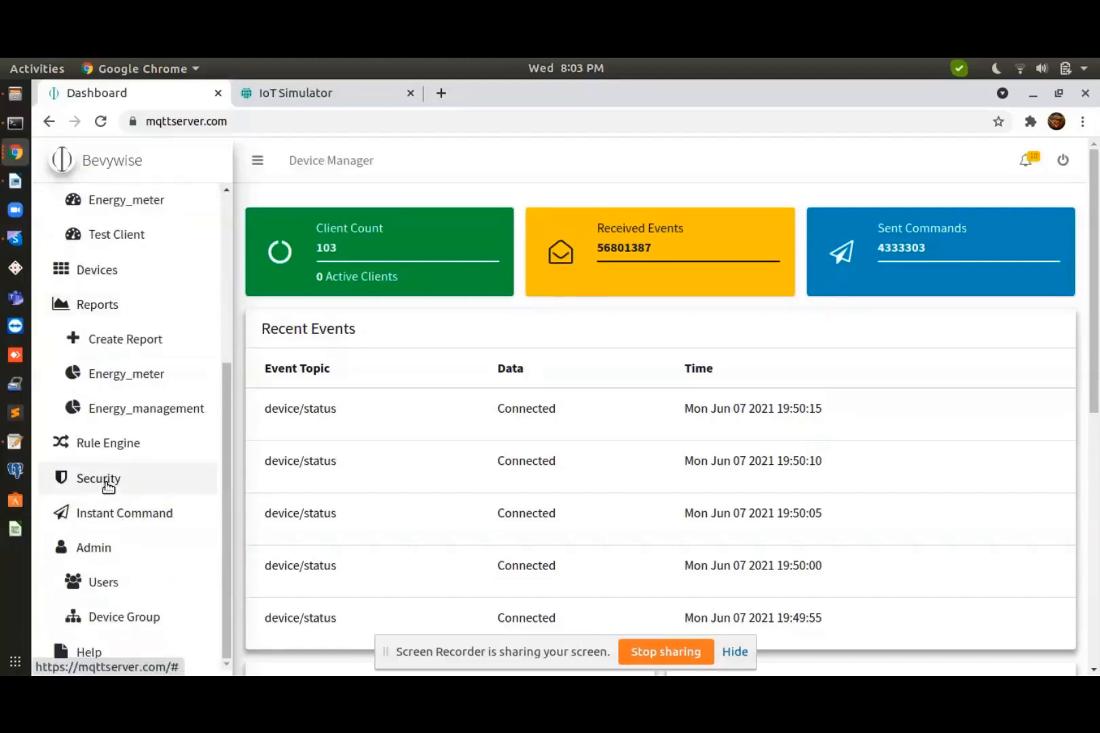
pyautogui.click(107, 483)
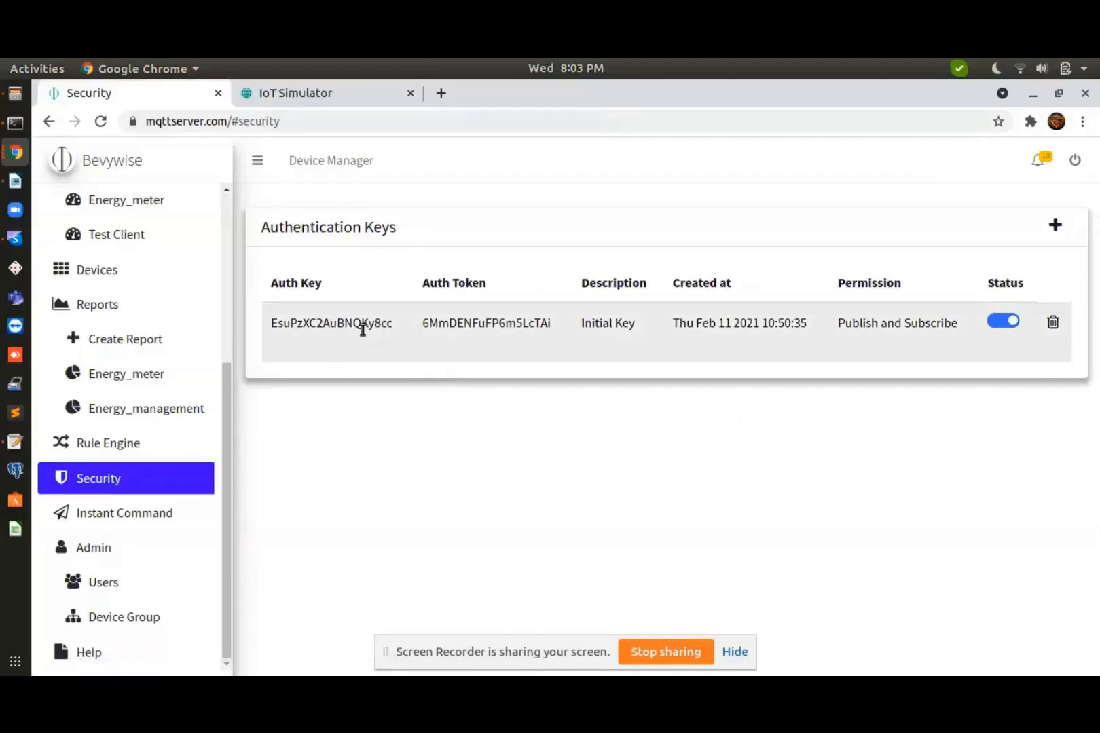
pyautogui.doubleClick(352, 324)
pyautogui.hotkey('ctrl', 'c')
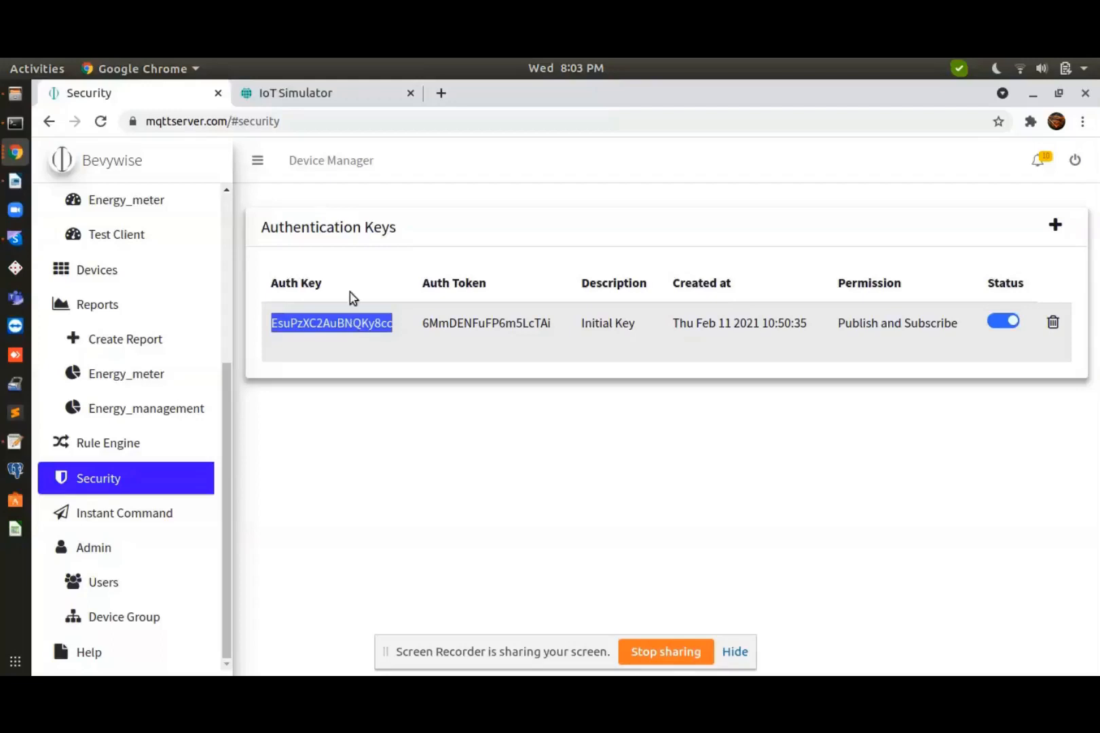
pyautogui.click(288, 93)
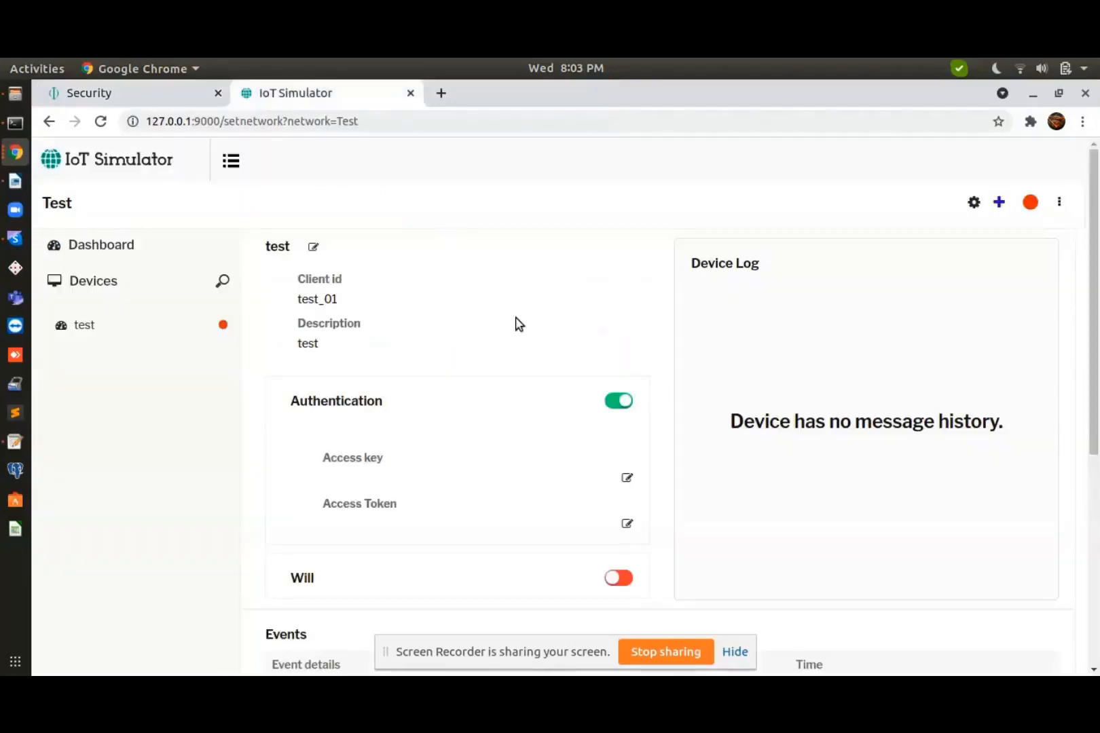
# Paste the copied auth key as test_01's access key and save it
pyautogui.click(628, 479)
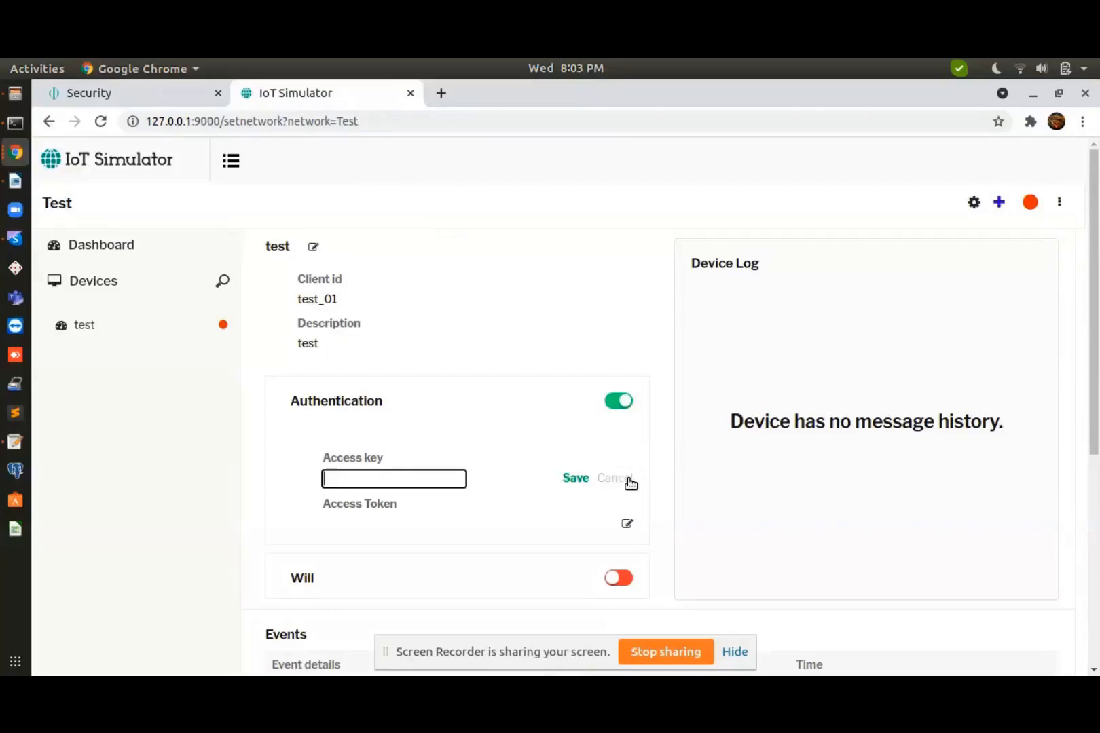
pyautogui.hotkey('ctrl', 'v')
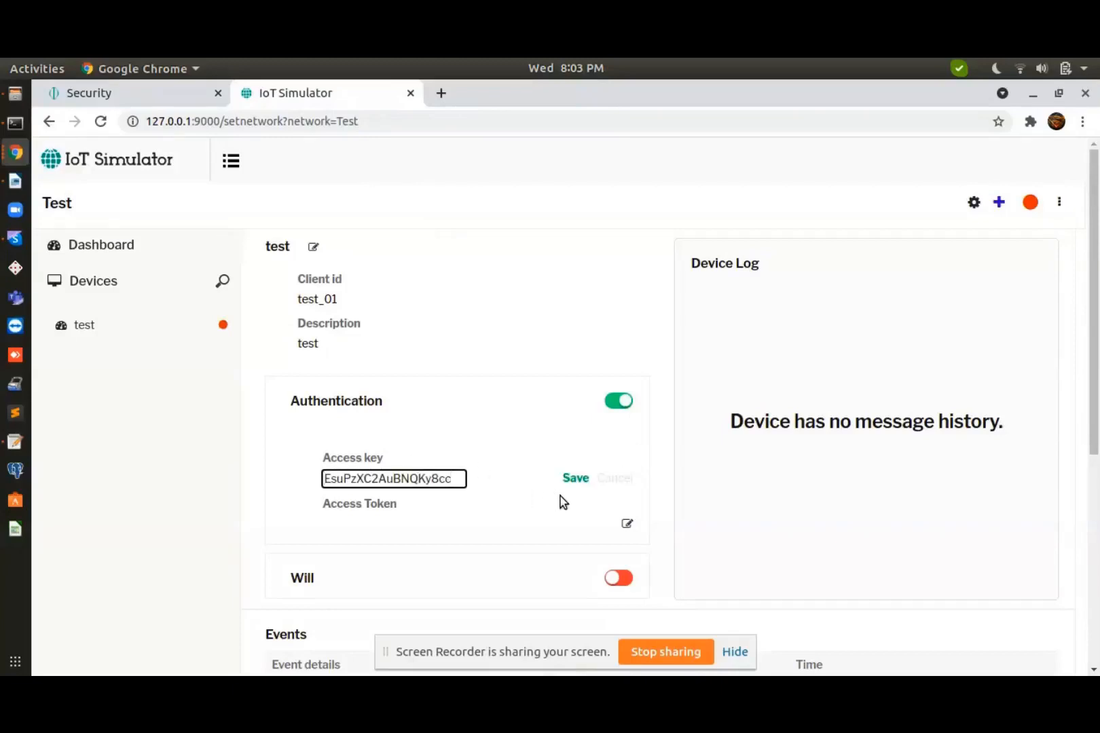
pyautogui.click(571, 483)
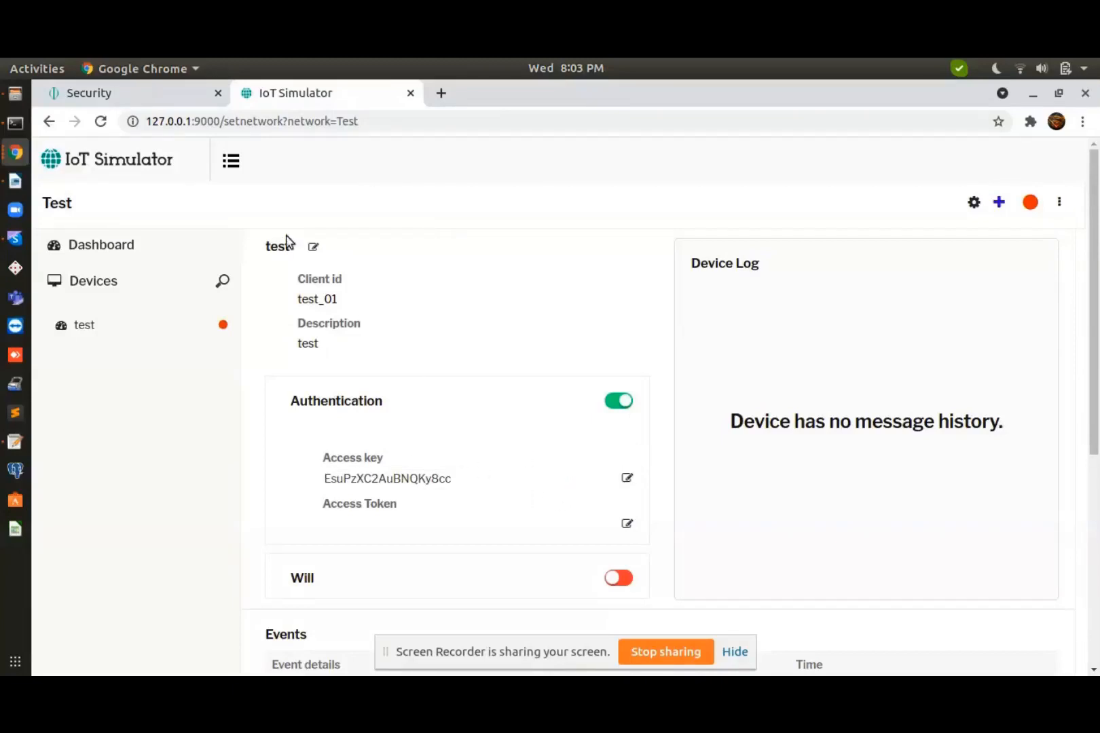
# Copy the platform's Auth Token and save it as test_01's access token
pyautogui.click(158, 99)
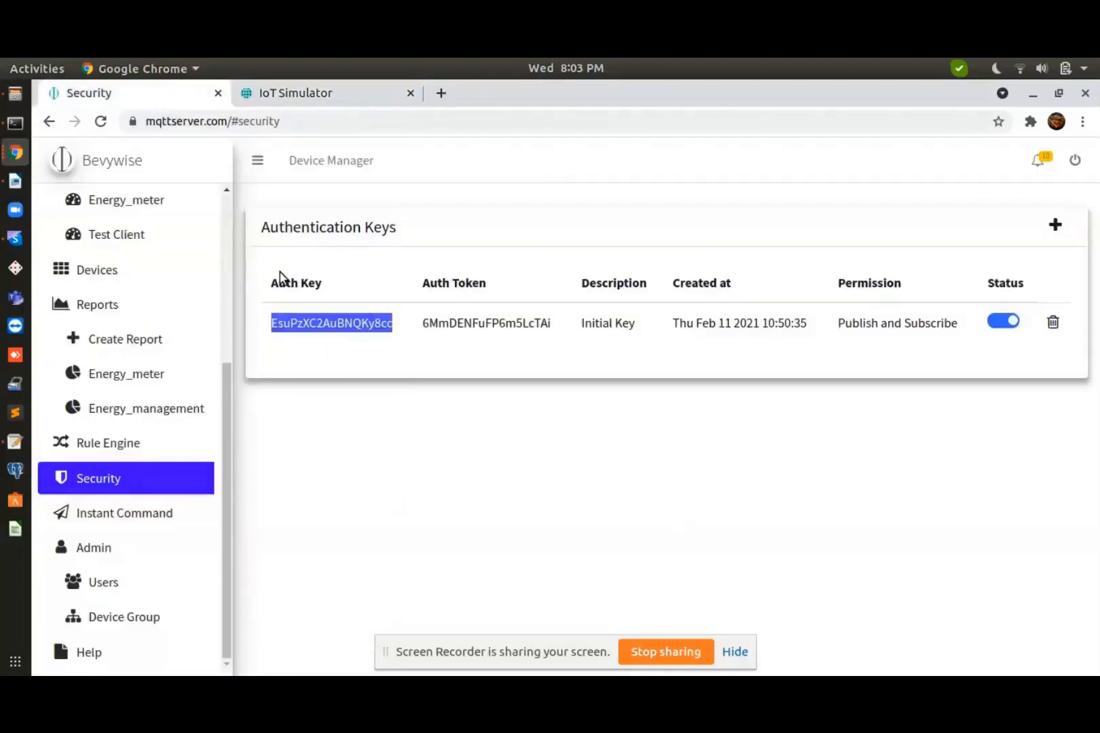
pyautogui.doubleClick(450, 324)
pyautogui.hotkey('ctrl', 'c')
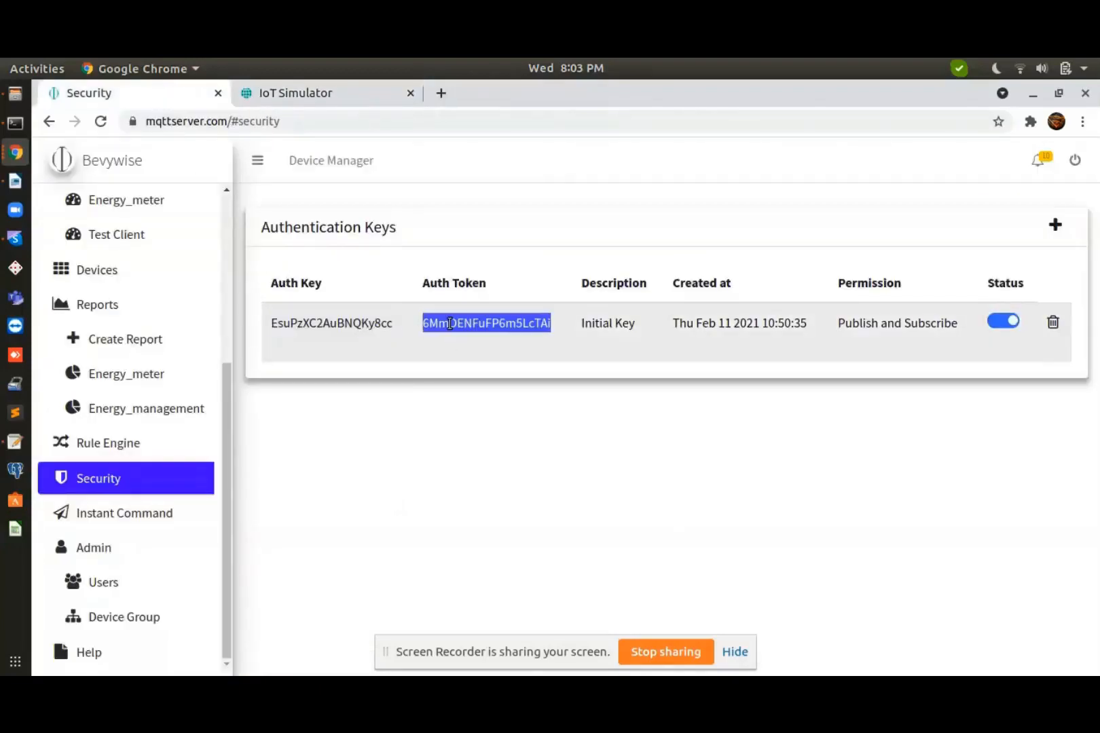
pyautogui.click(328, 101)
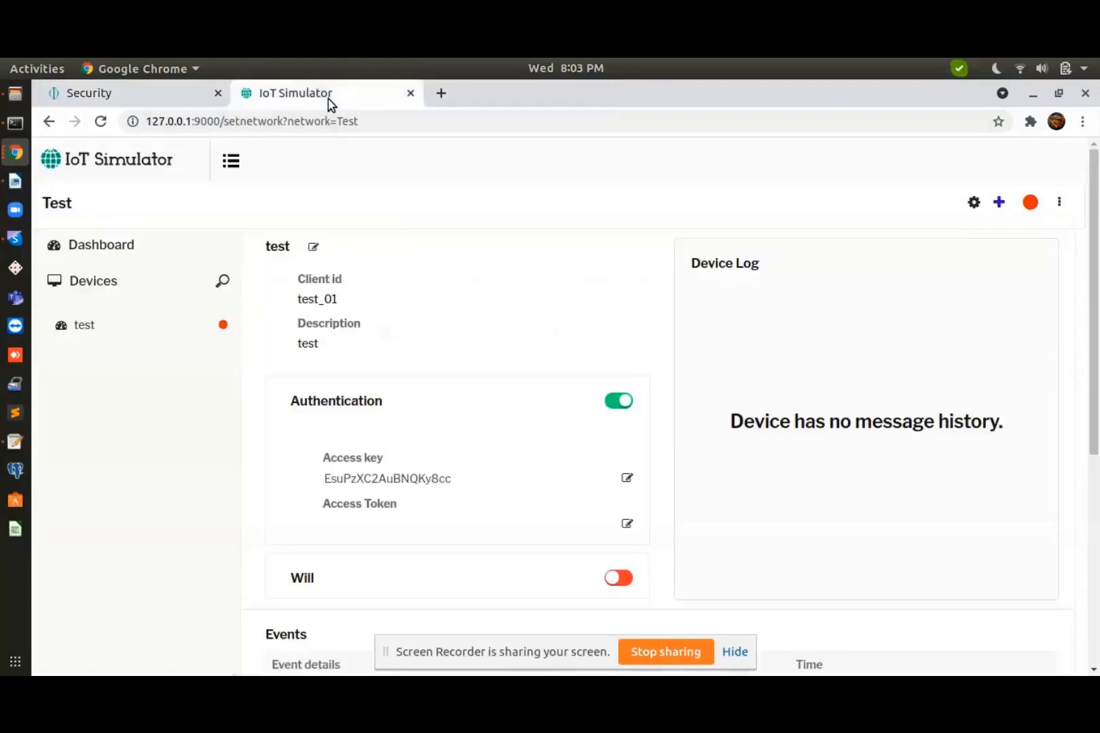
pyautogui.click(626, 524)
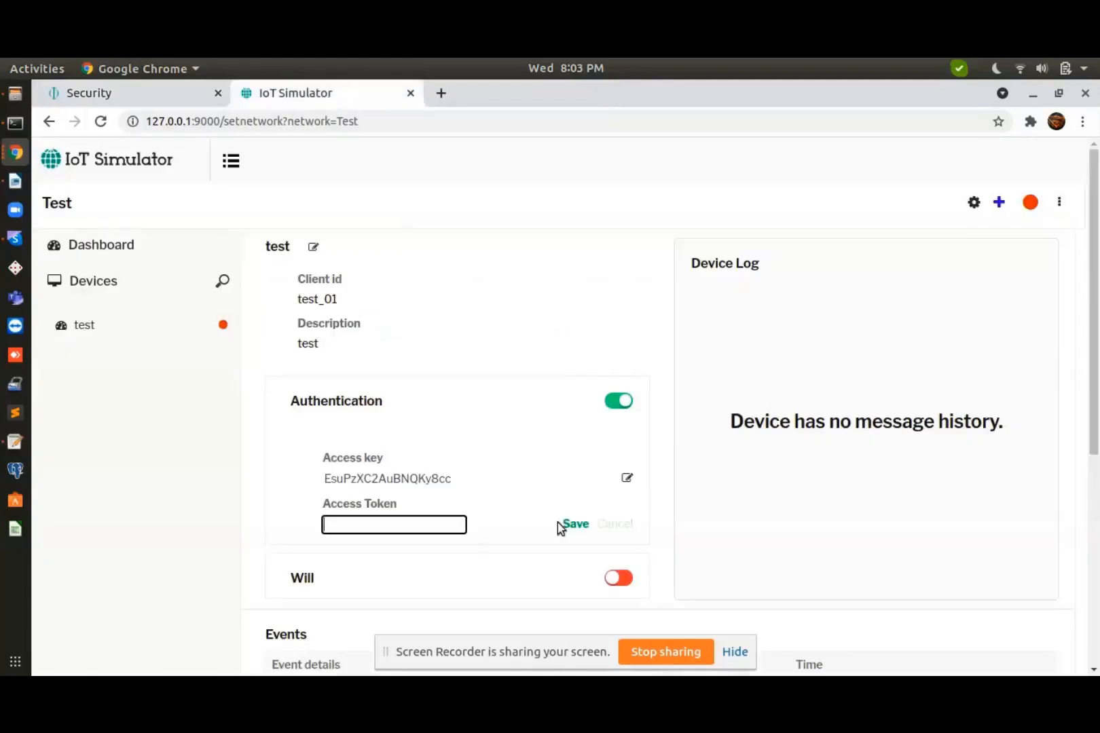
pyautogui.hotkey('ctrl', 'v')
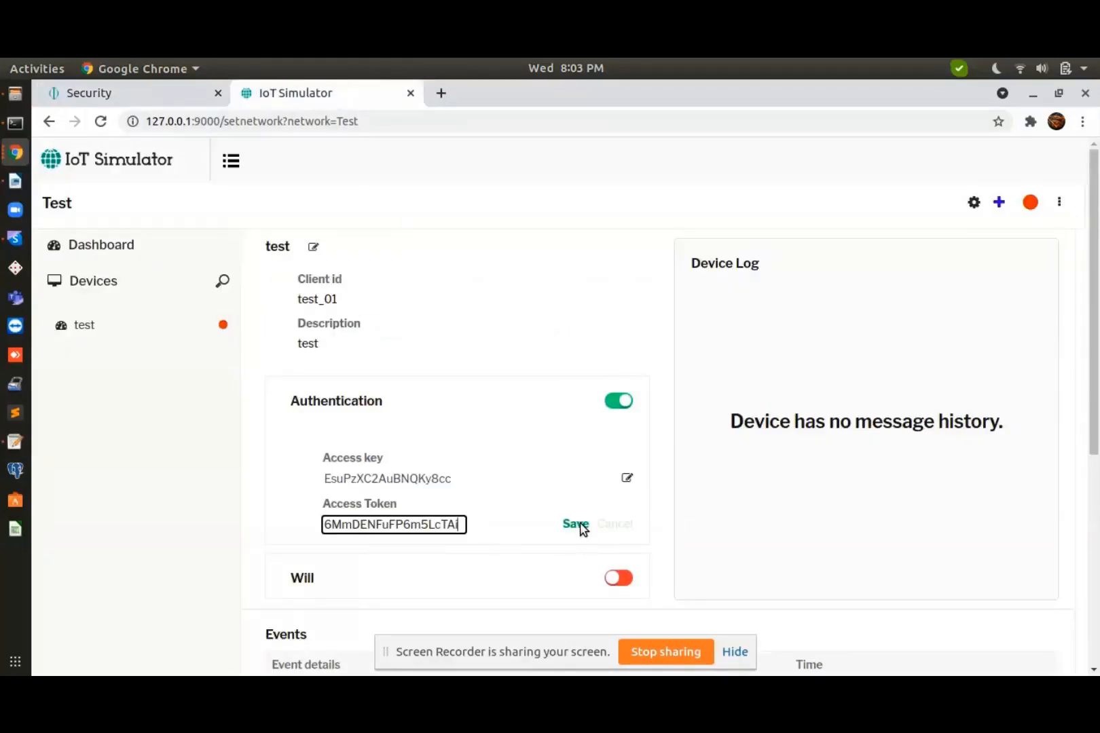
pyautogui.click(580, 527)
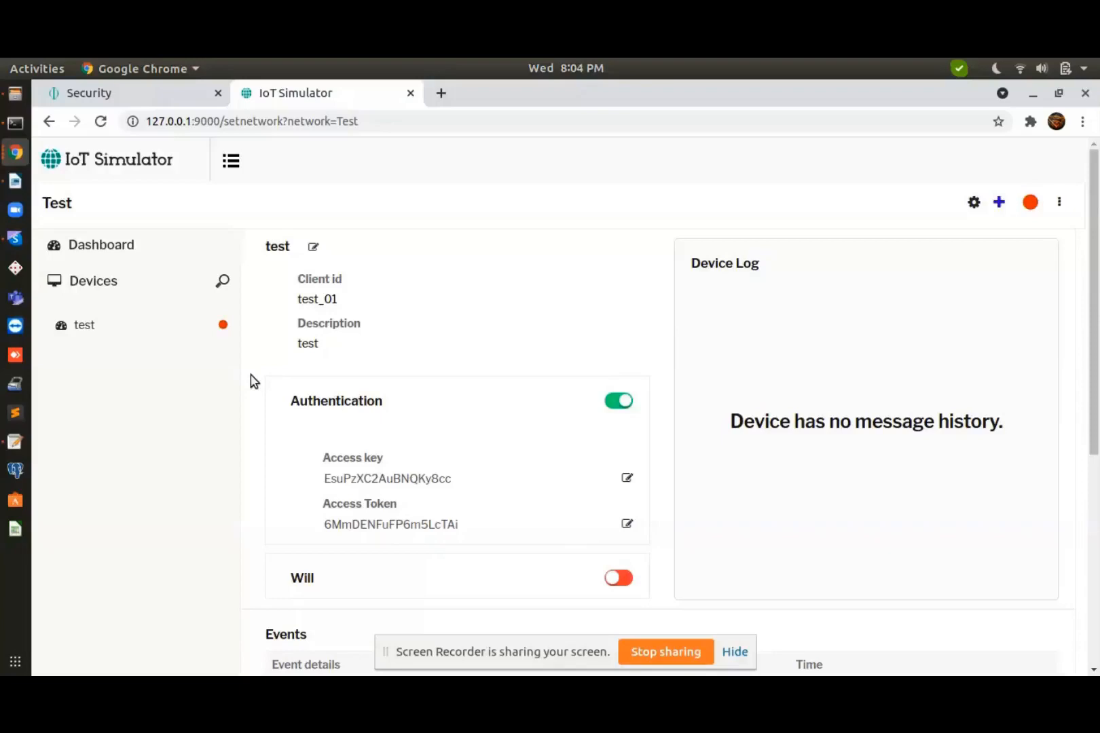
# Start the simulated test_01 device so it connects and begins logging events
pyautogui.click(223, 326)
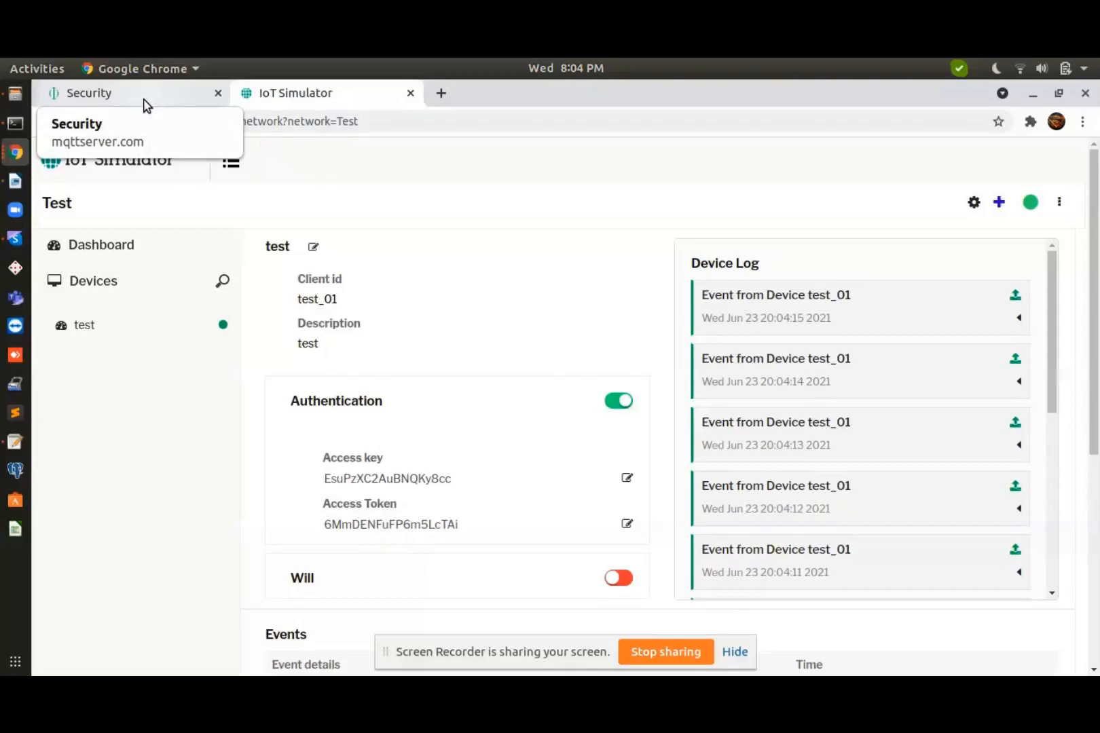
pyautogui.click(144, 106)
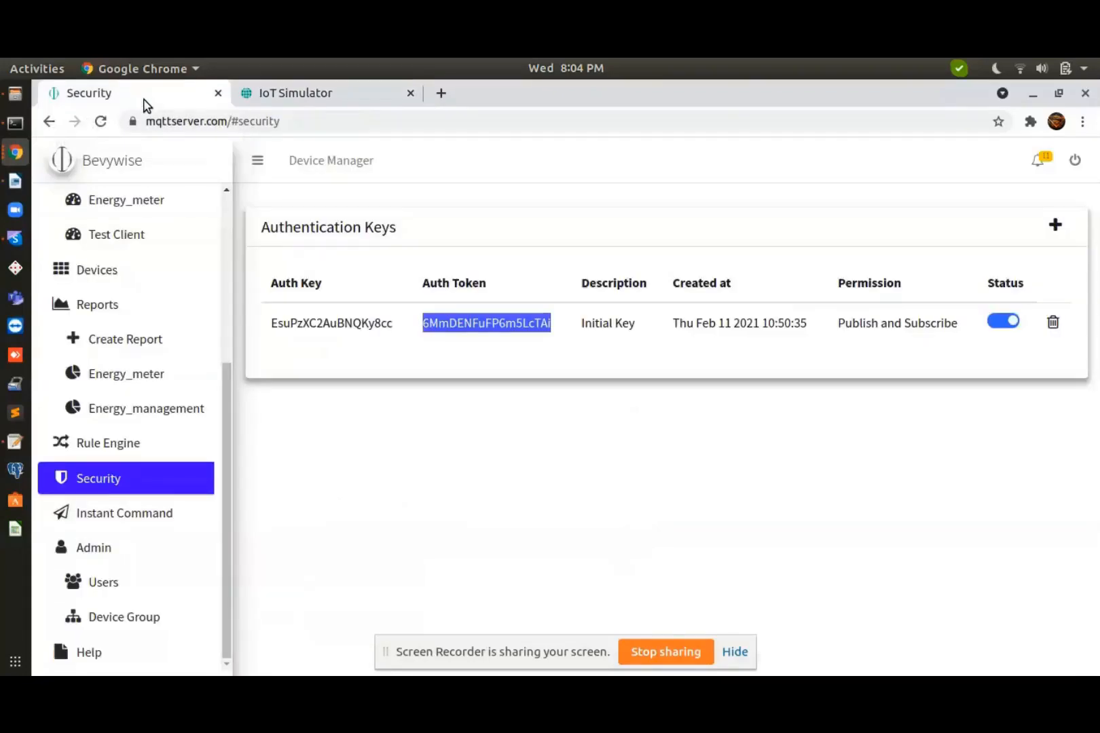
# View test_01's Device Details on the platform, showing it active with device/status 'connected' events
pyautogui.click(95, 274)
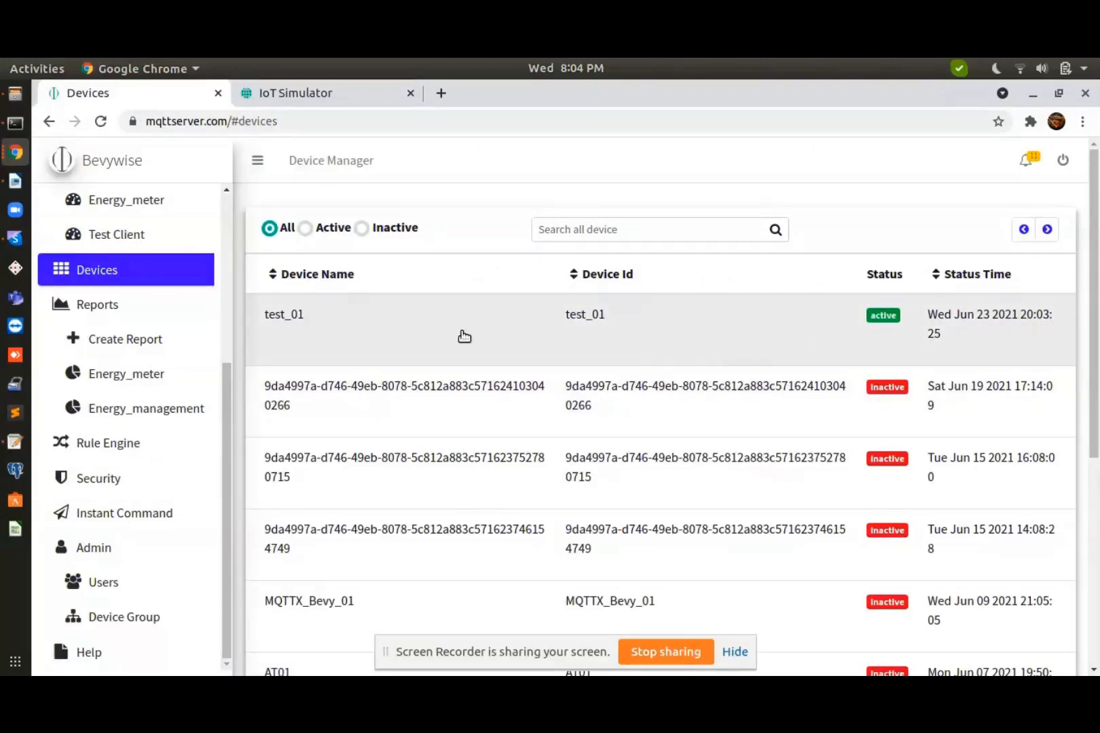
pyautogui.click(464, 335)
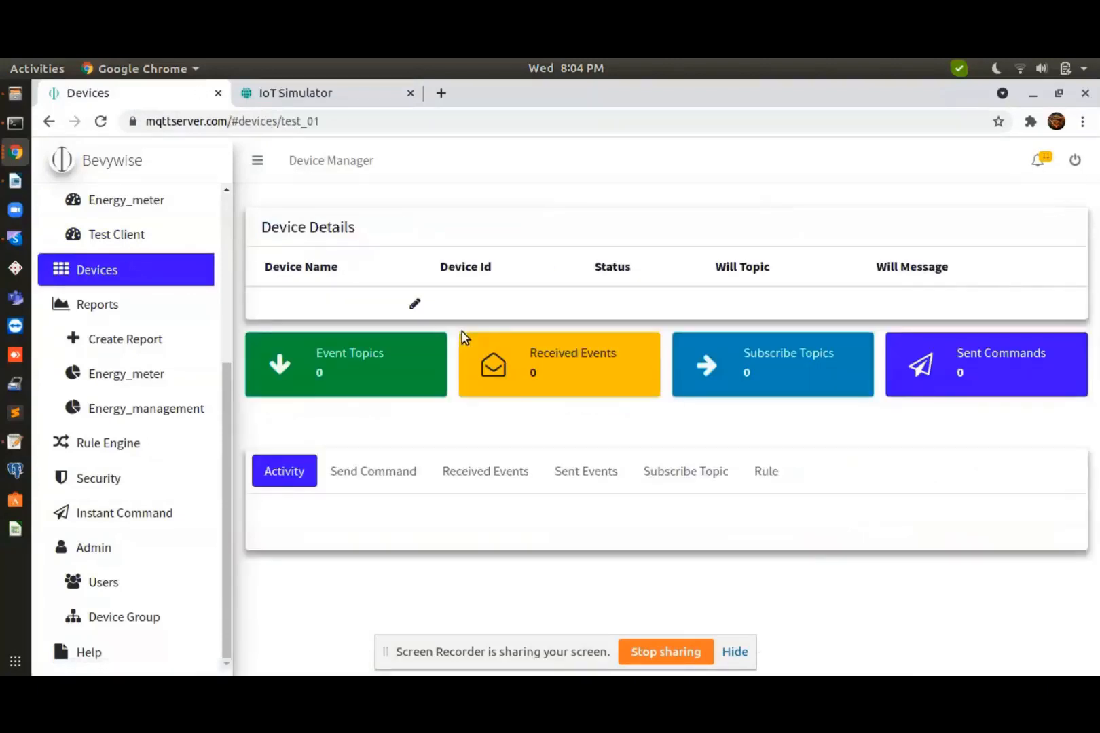
pyautogui.scroll(-2, 440, 512)
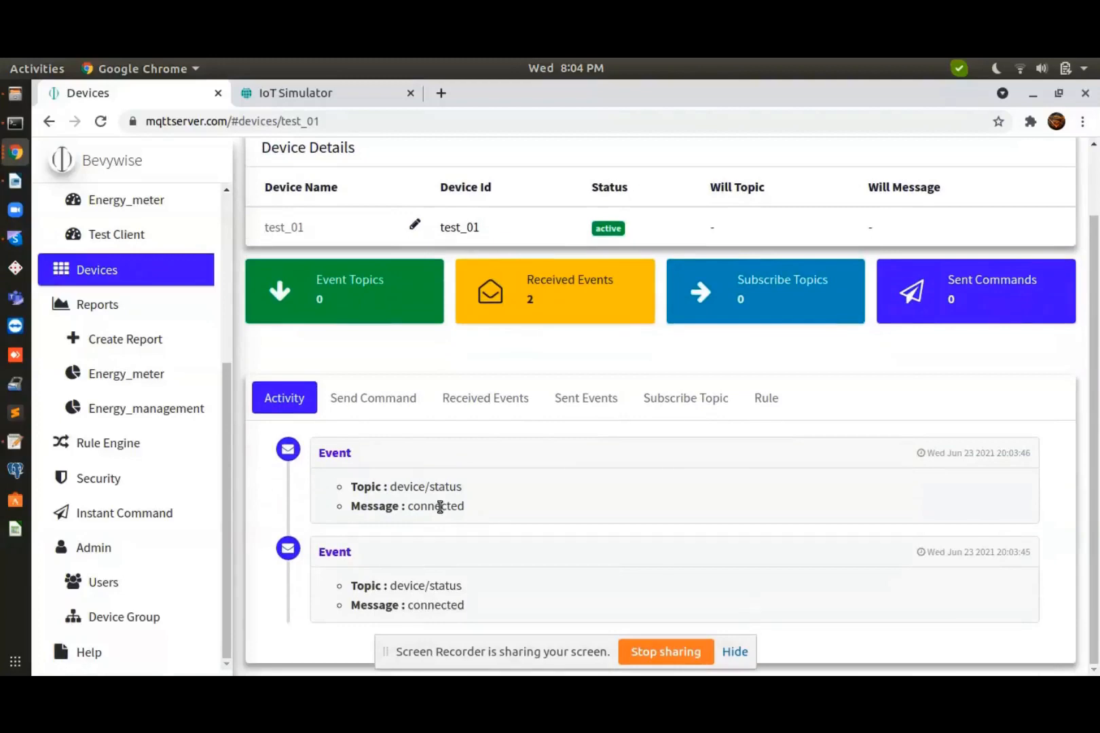
pyautogui.scroll(-3, 440, 513)
pyautogui.scroll(3, 439, 513)
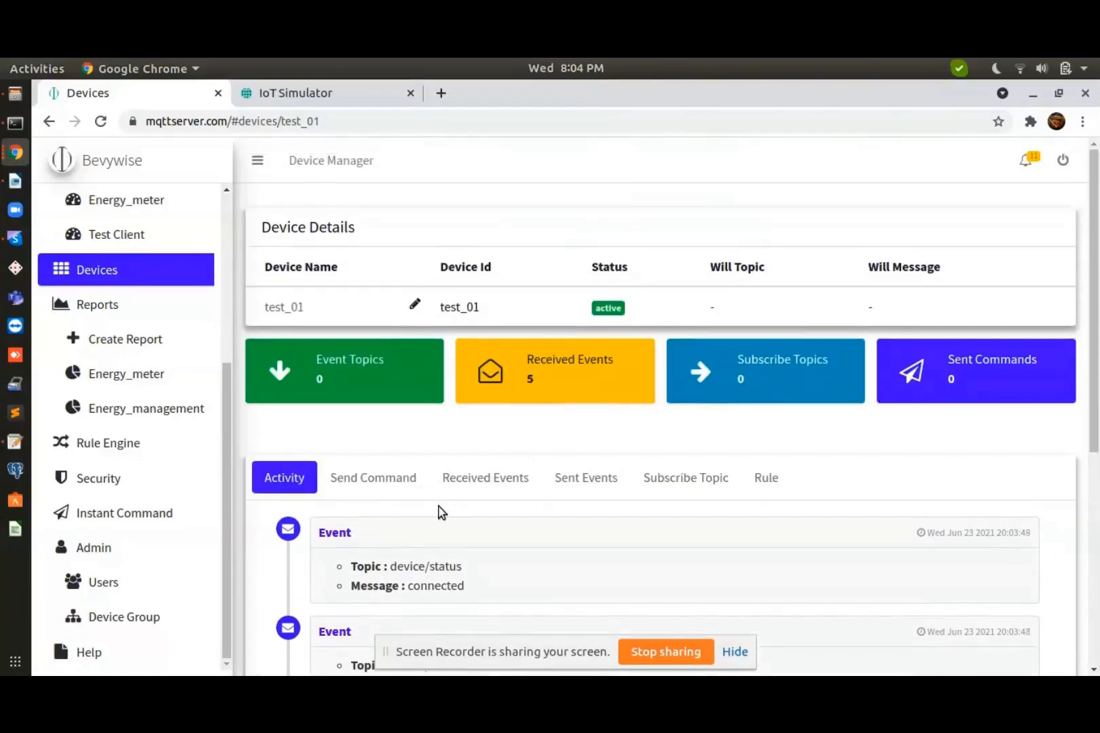